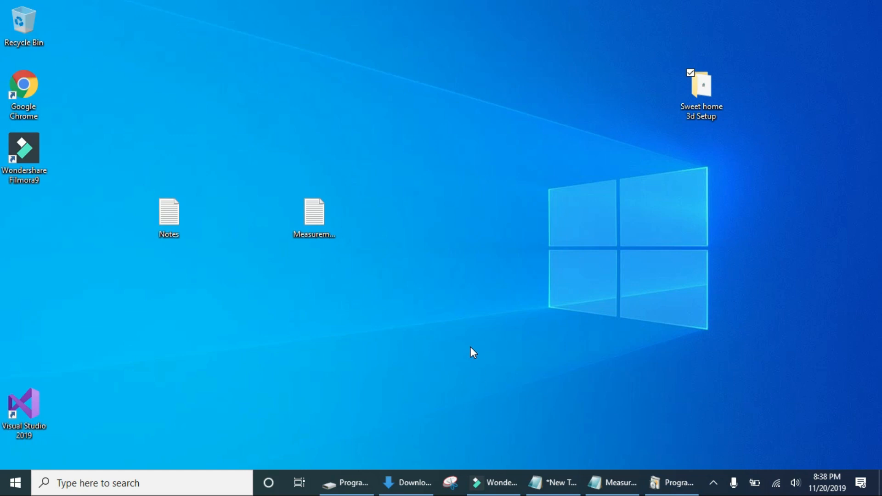
Step: Search for "sweet home 3d" in Chrome, open the official website and start downloading the free version 6.2 installer from SourceForge
double_click(25, 86)
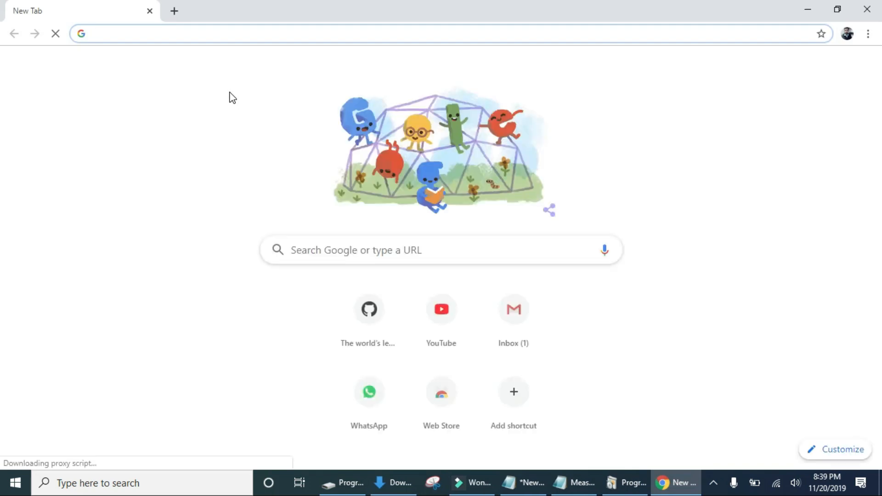
text(sweet home 3d)
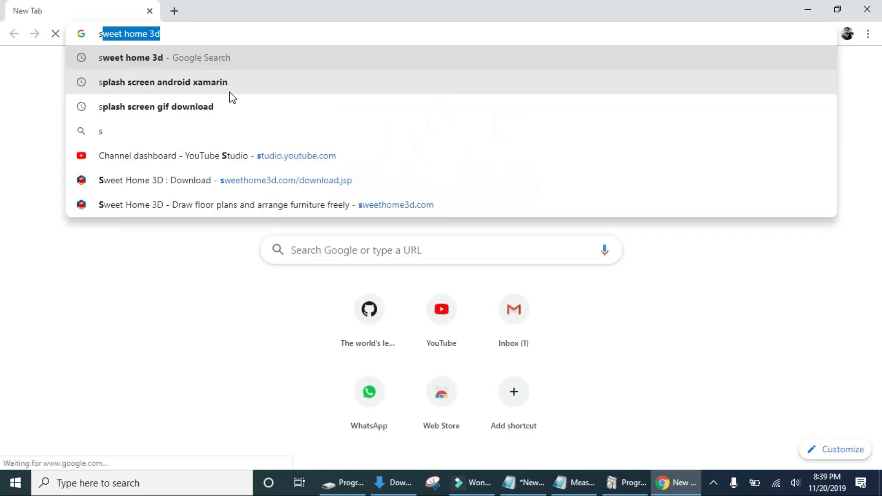
key(Return)
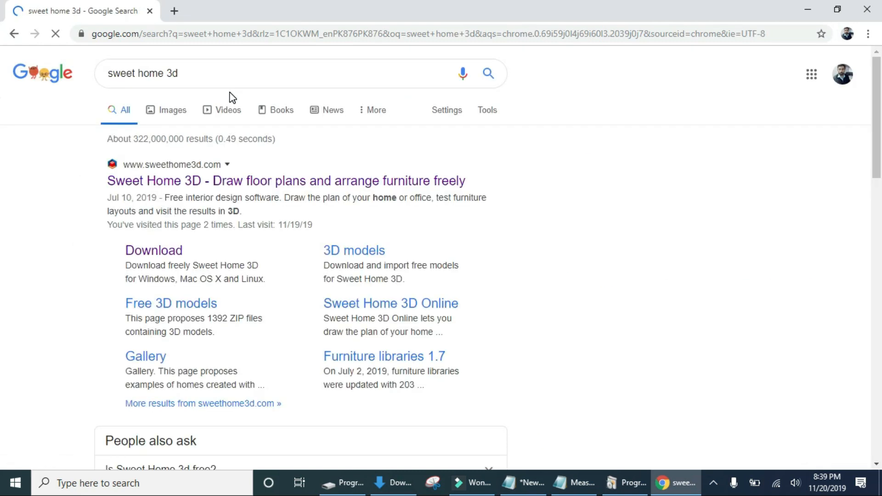
click(299, 183)
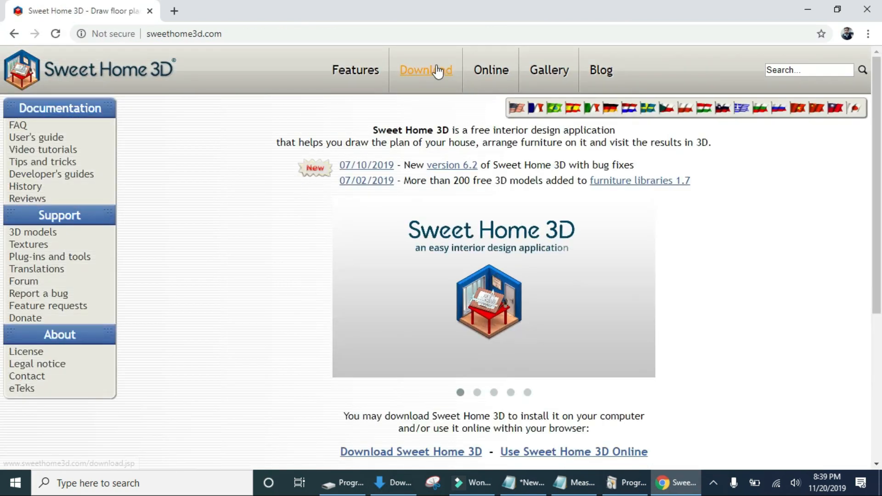
click(437, 71)
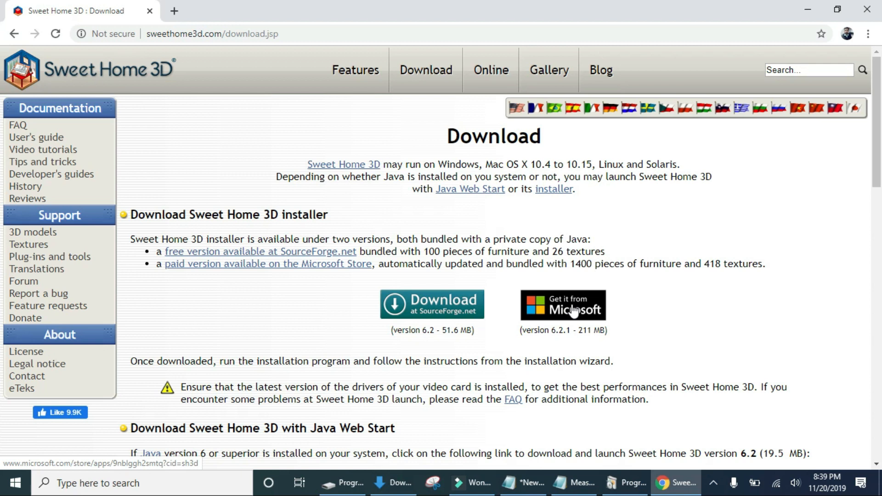
click(451, 306)
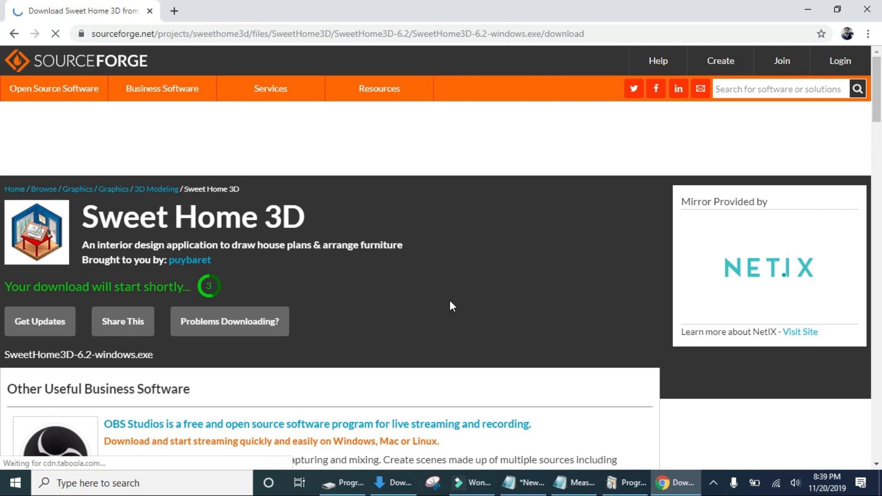
Step: Close the browser and run SweetHome3D-6.2-windows from the desktop's Sweet home 3d Setup folder with English as the setup language
click(878, 10)
double_click(695, 84)
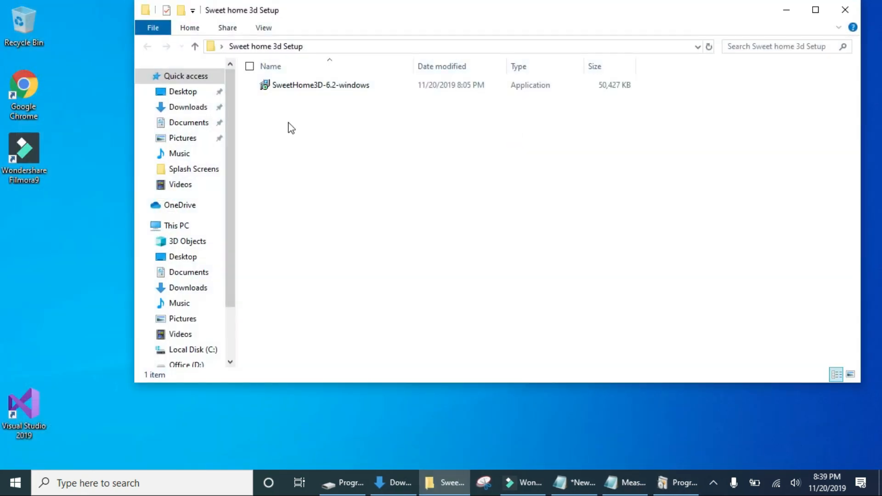
double_click(330, 85)
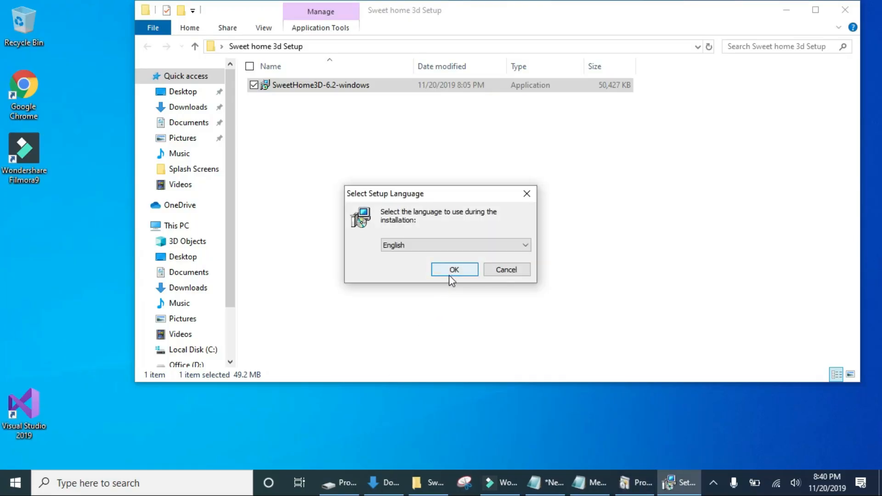
click(452, 272)
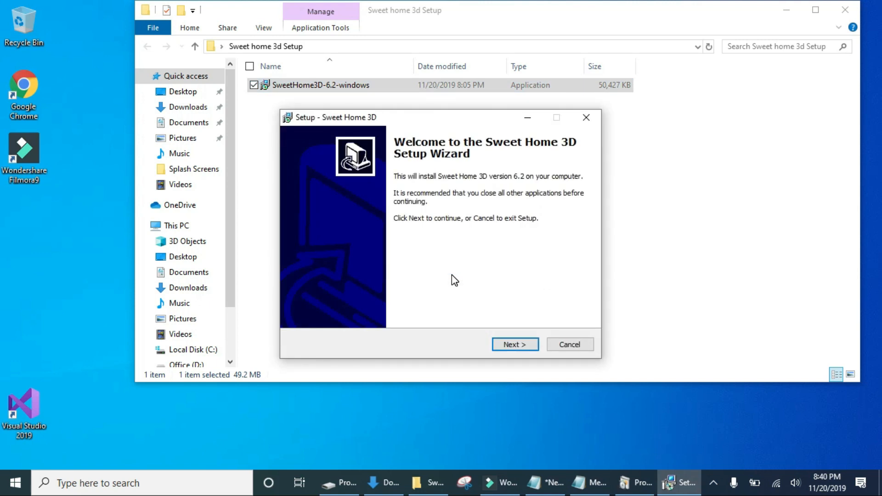
Step: Install the 32 bit Sweet Home 3D in C:\Program Files (x86)\Sweet Home 3D with a desktop shortcut, and launch it maximized
click(514, 348)
click(372, 306)
click(511, 344)
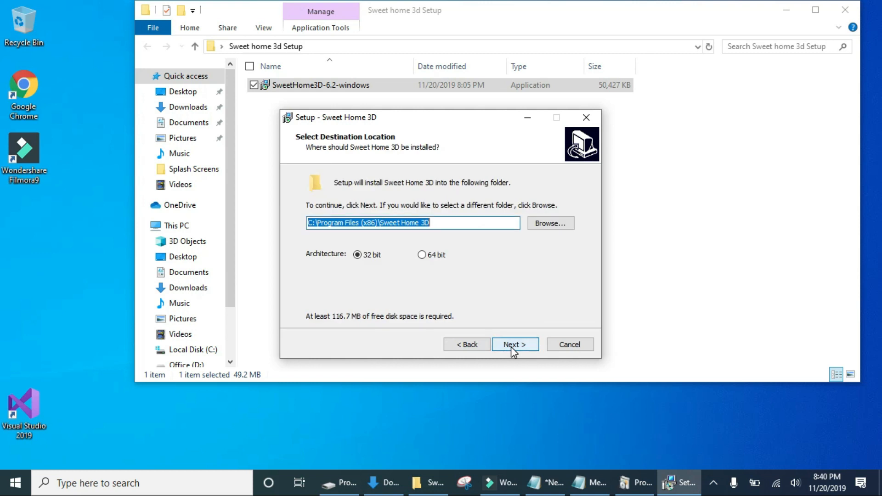
click(511, 344)
click(510, 345)
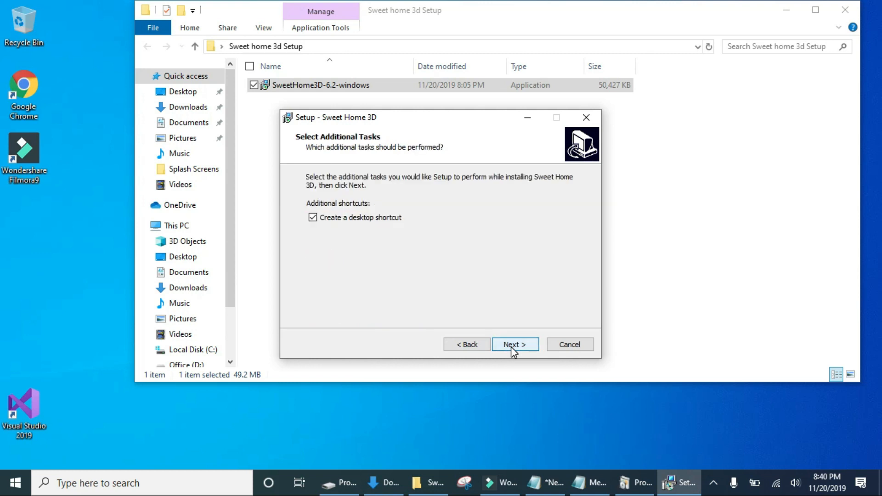
click(510, 346)
click(511, 345)
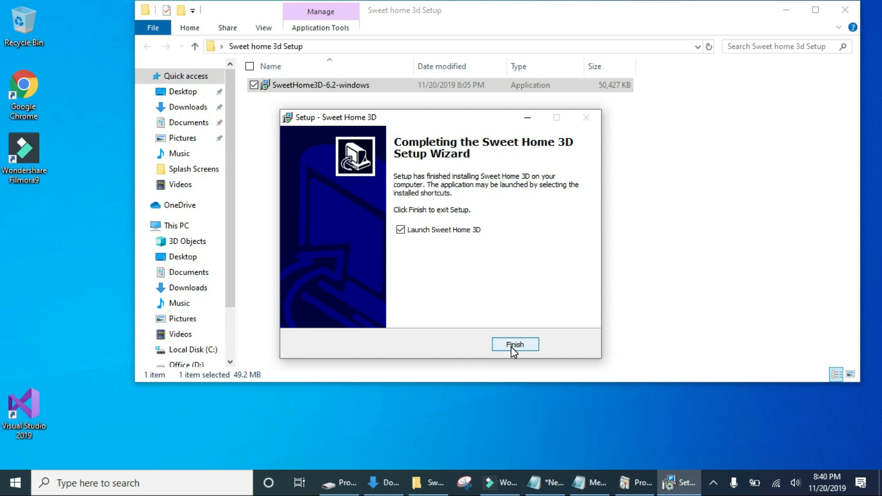
click(511, 346)
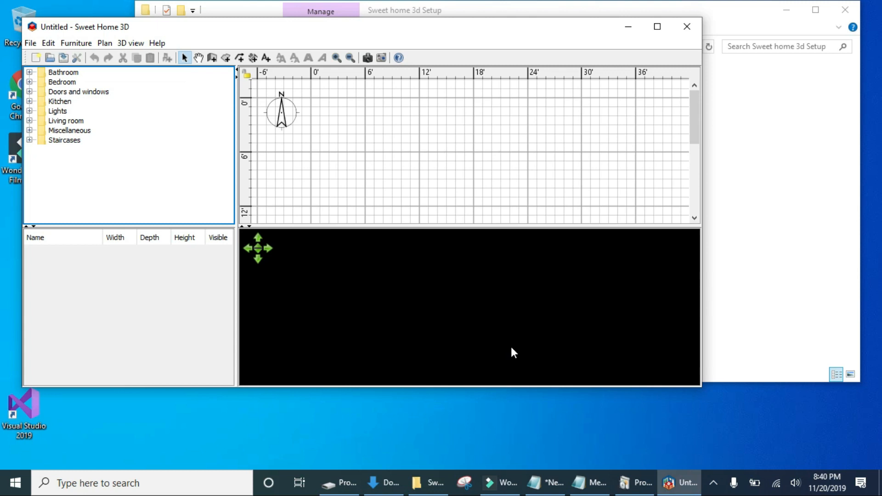
click(657, 27)
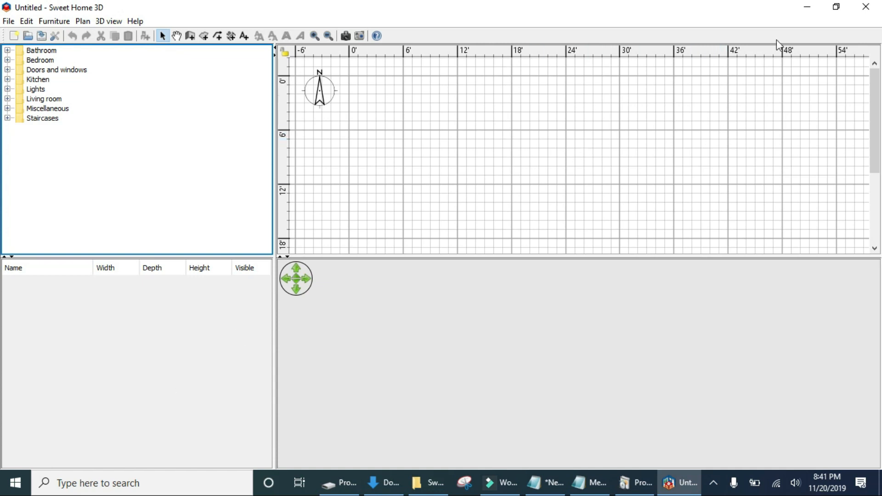
Step: Open the Measurements file from the desktop and review the house's room requirements and plot size
click(806, 8)
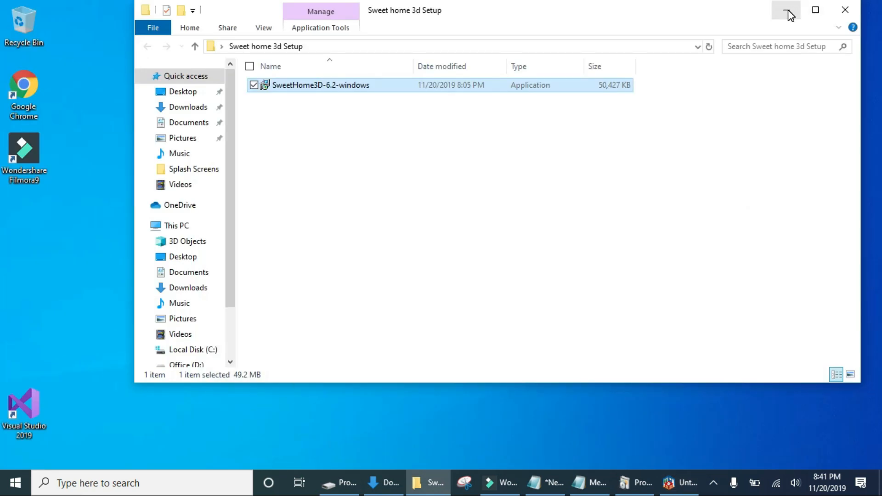
click(787, 9)
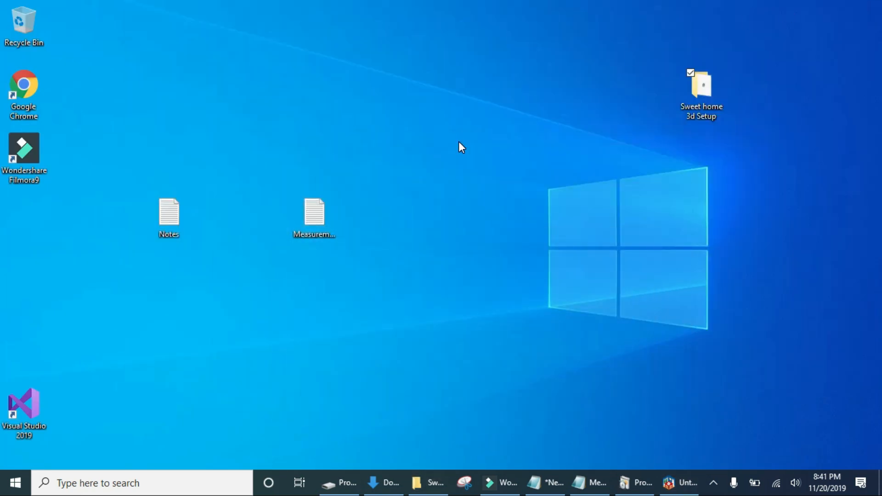
double_click(312, 214)
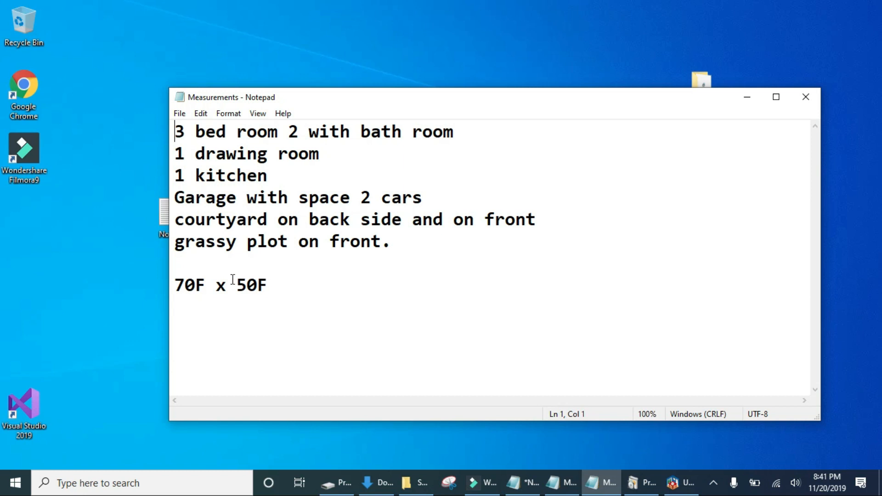
drag(268, 285, 174, 287)
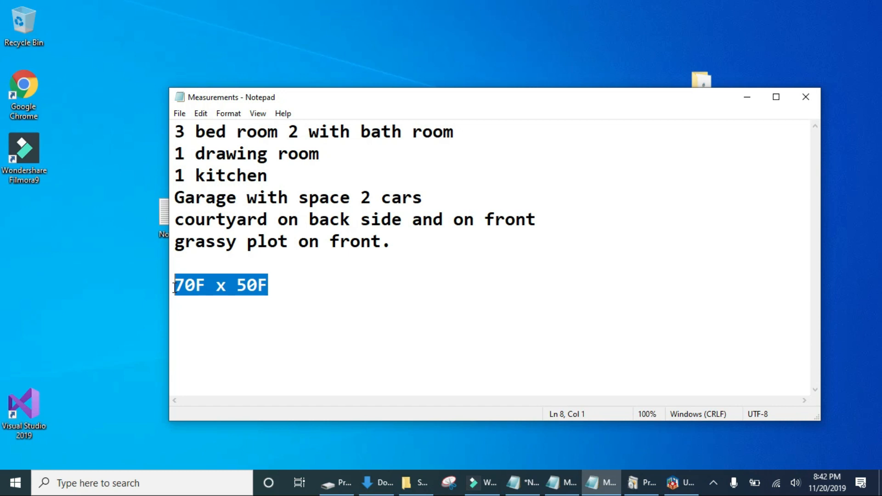
click(746, 98)
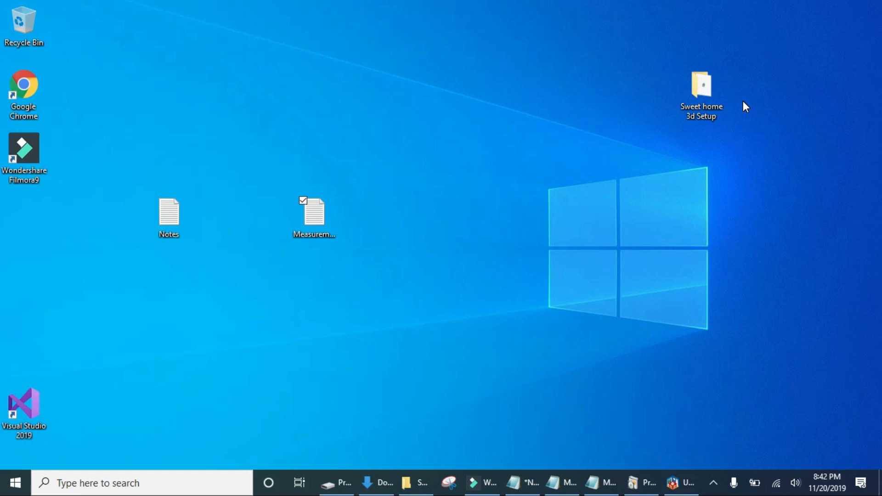
Step: Switch back to Sweet Home 3D and enlarge the plan pane by shrinking the 3D view and the furniture catalog
click(674, 481)
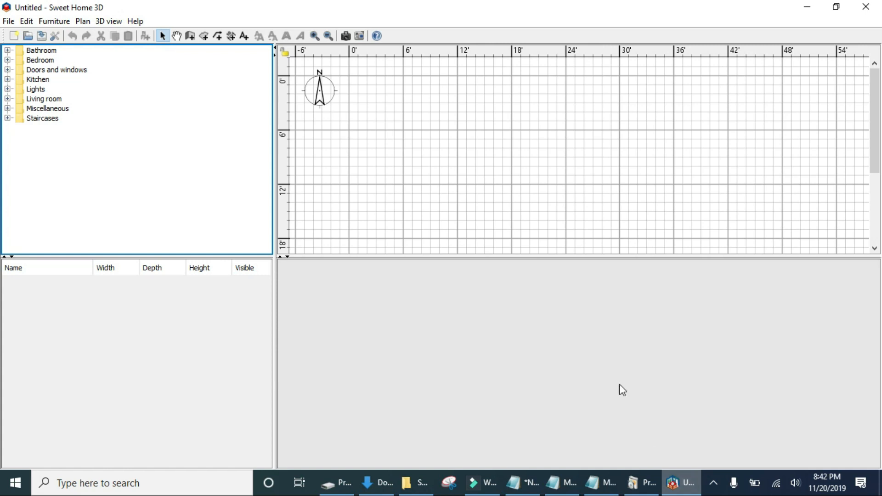
drag(588, 257, 597, 324)
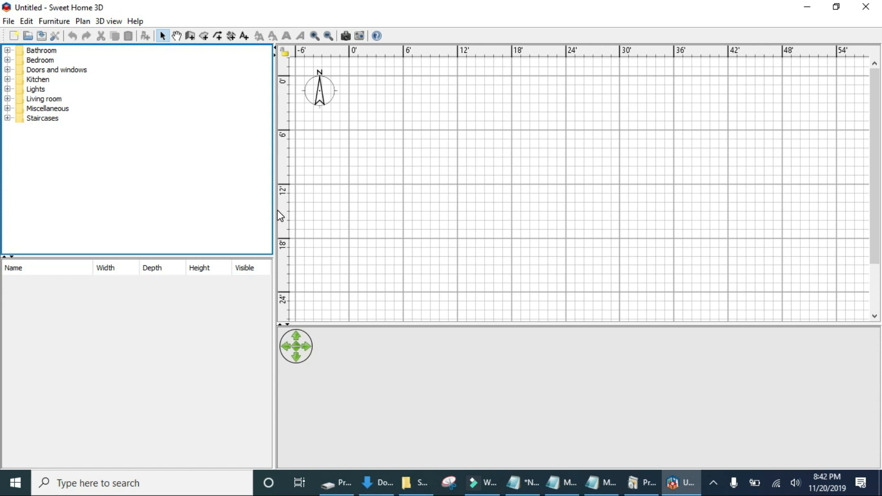
drag(272, 210, 176, 184)
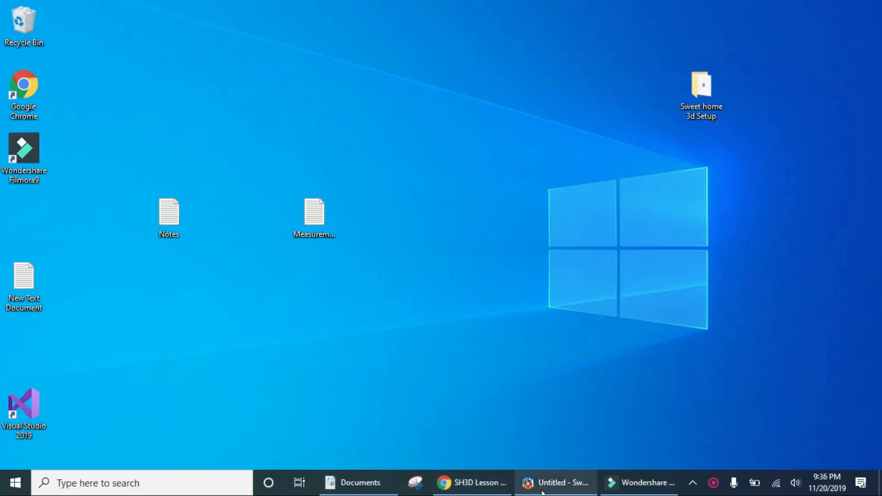
Step: Recheck the house requirements in the Measurements file and return to Sweet Home 3D
click(556, 482)
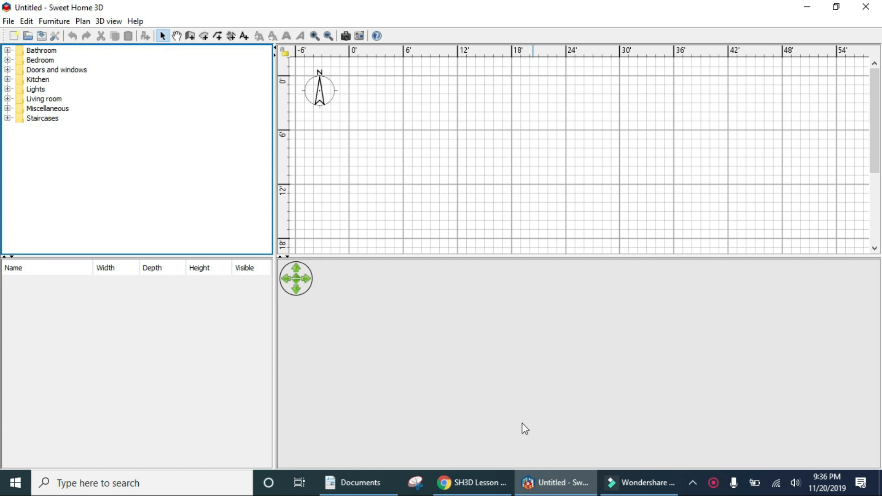
click(809, 8)
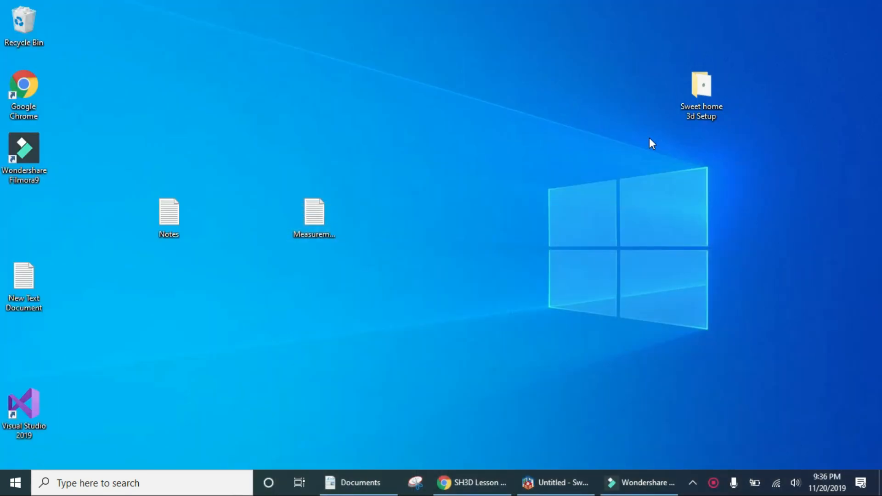
double_click(324, 214)
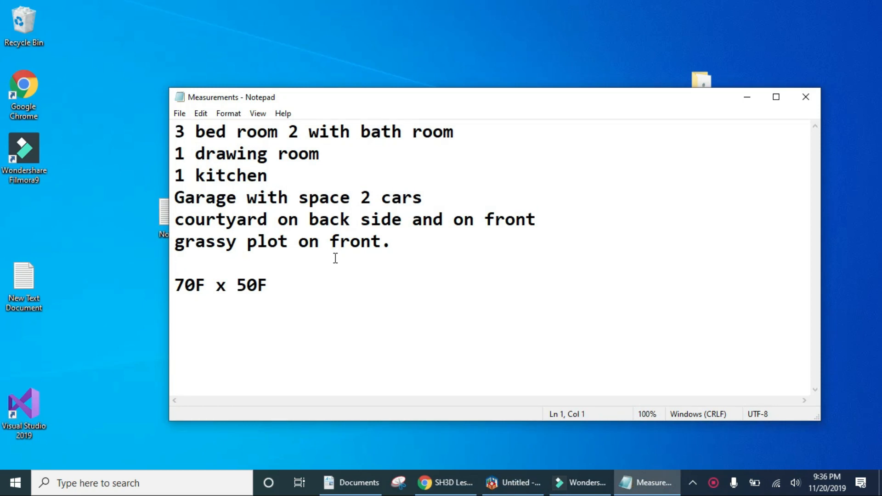
click(743, 99)
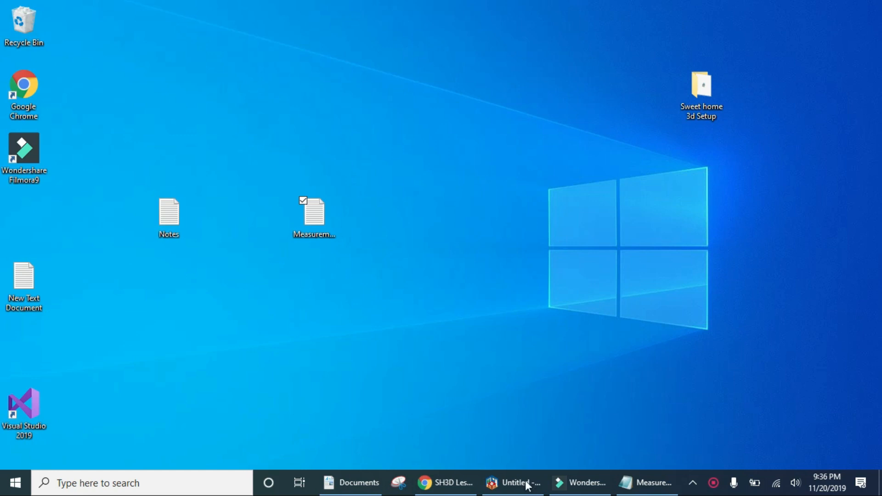
click(491, 486)
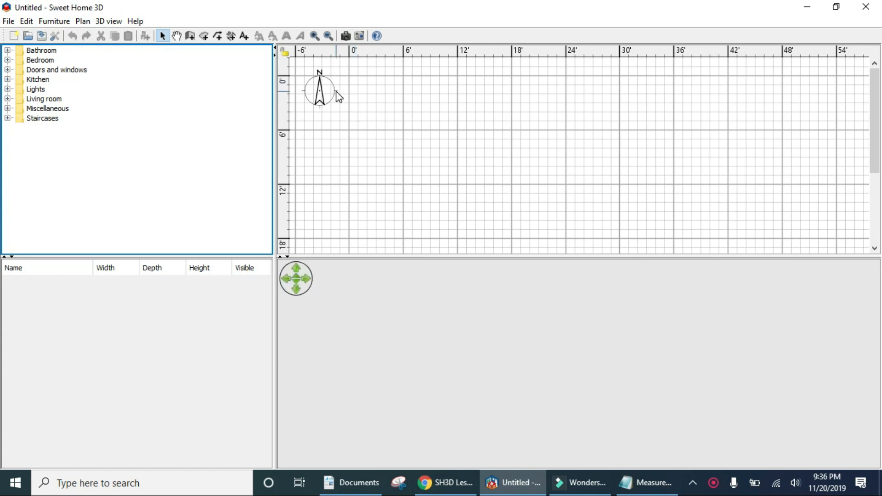
Step: Draw the north wall horizontally from the plan's origin, about 35' long
drag(525, 257, 522, 306)
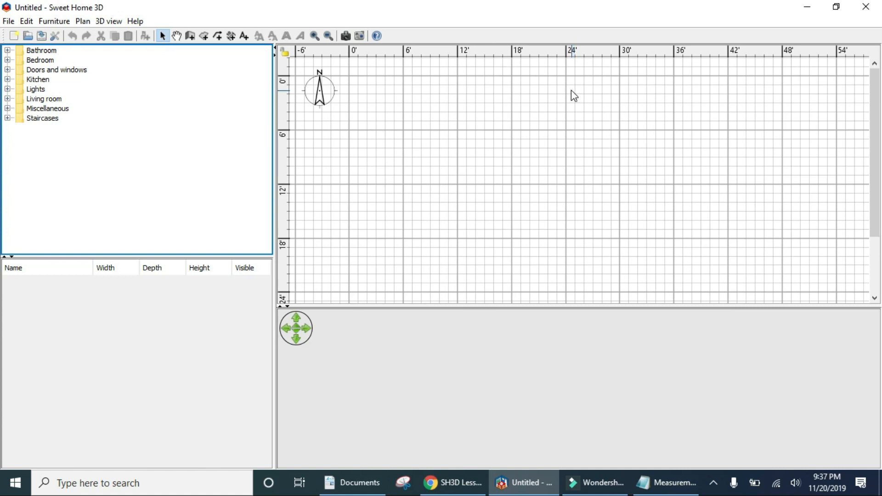
click(328, 36)
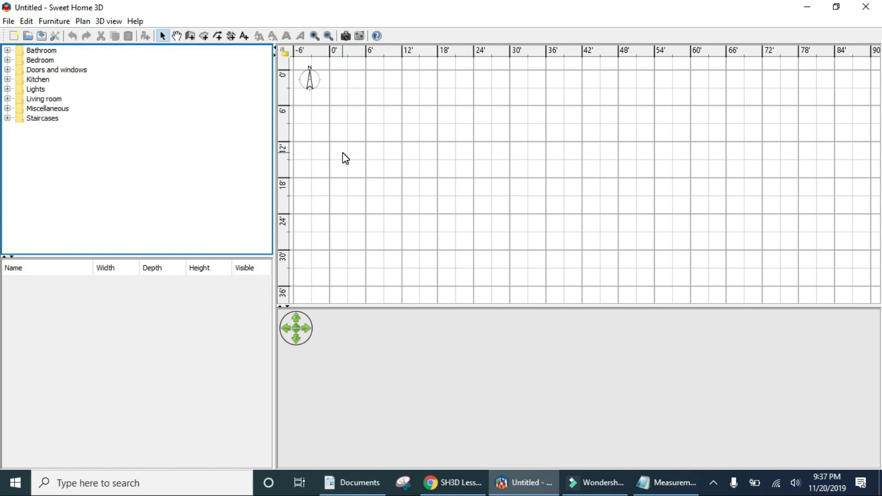
drag(422, 305, 430, 235)
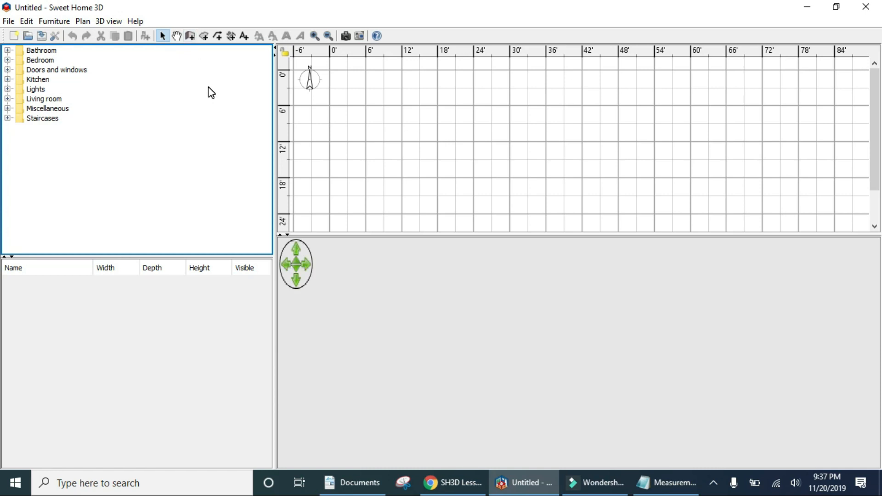
click(191, 35)
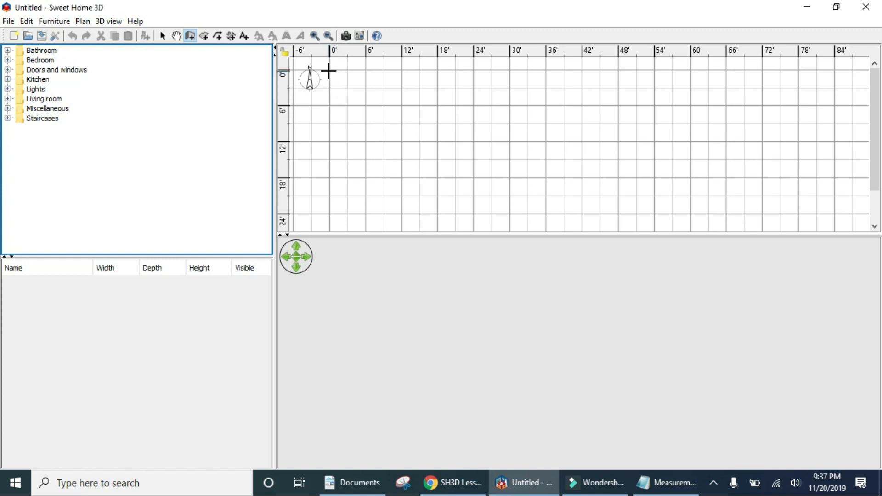
click(329, 70)
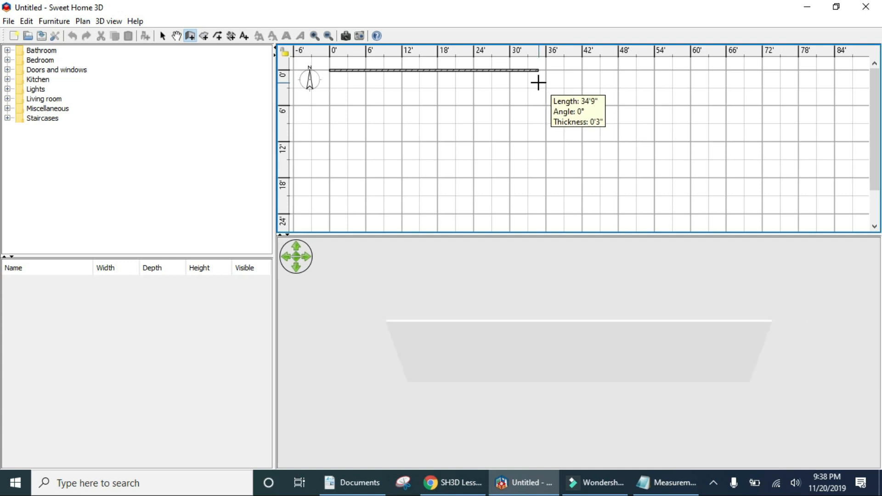
double_click(539, 82)
Step: Draw the east wall about 25' long down from the north wall's end, and the south wall 35' long back below the origin
click(540, 83)
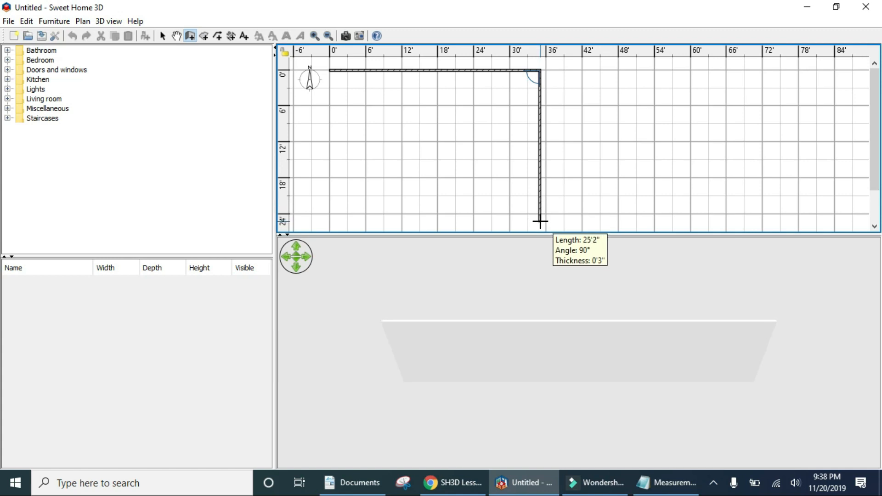
double_click(540, 221)
click(541, 221)
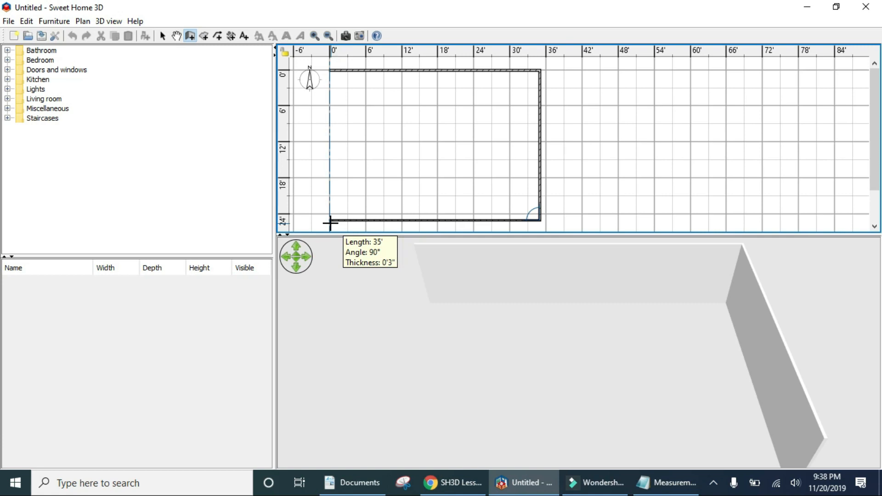
click(328, 221)
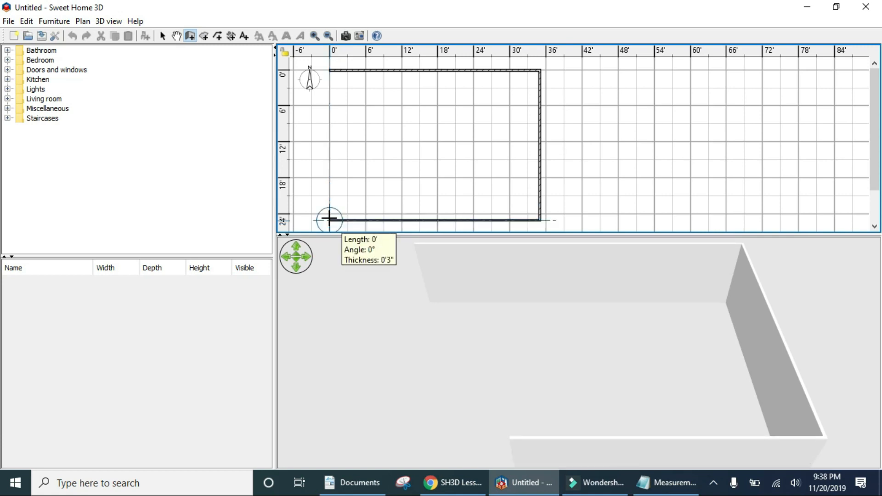
Step: Close the house outline with a west wall about 25' long, from the south wall's end up to the plan's origin
click(330, 71)
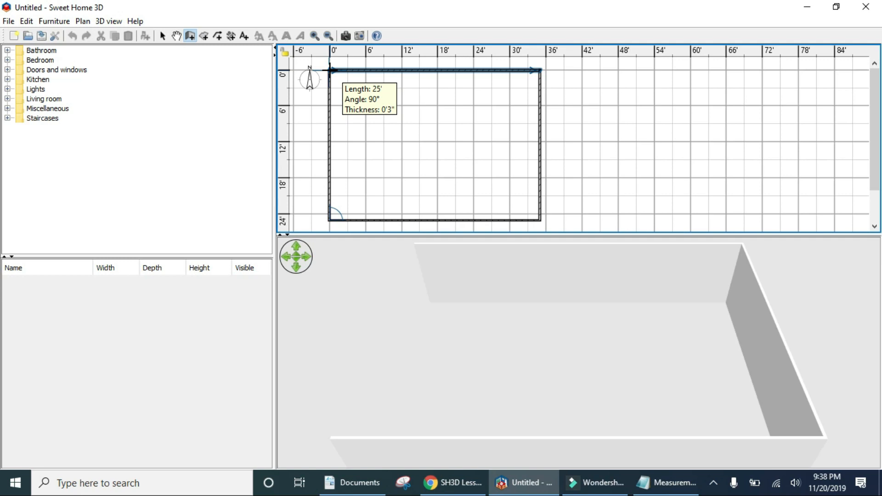
double_click(330, 70)
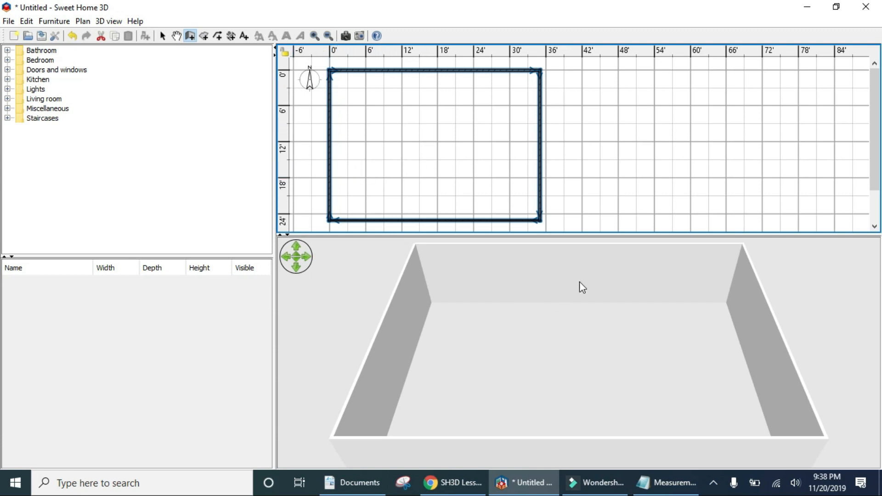
drag(591, 233, 579, 157)
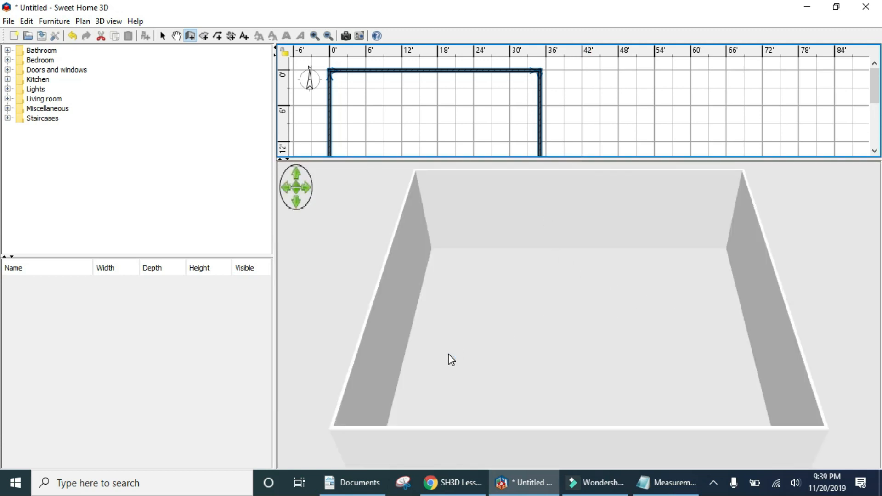
click(721, 352)
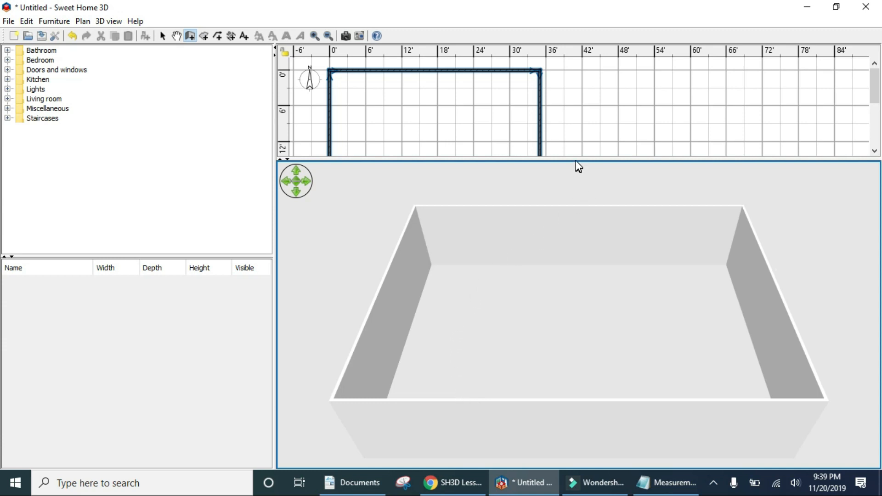
drag(577, 159, 578, 181)
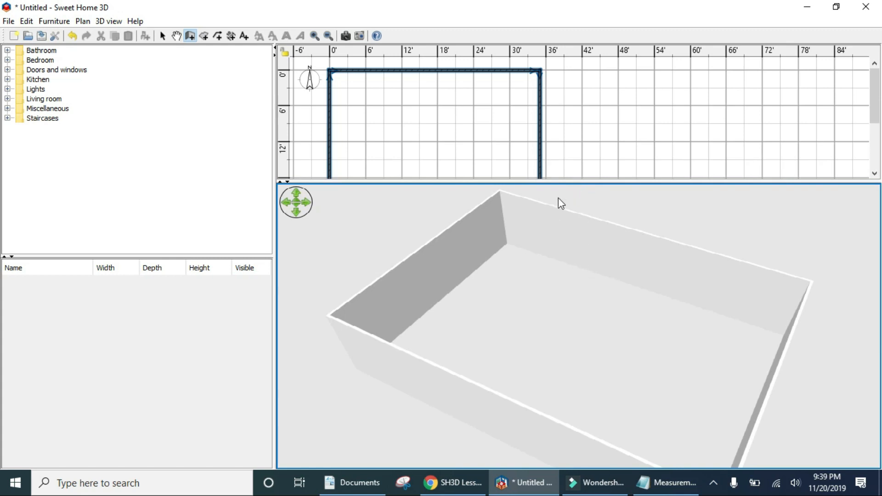
drag(569, 180, 572, 239)
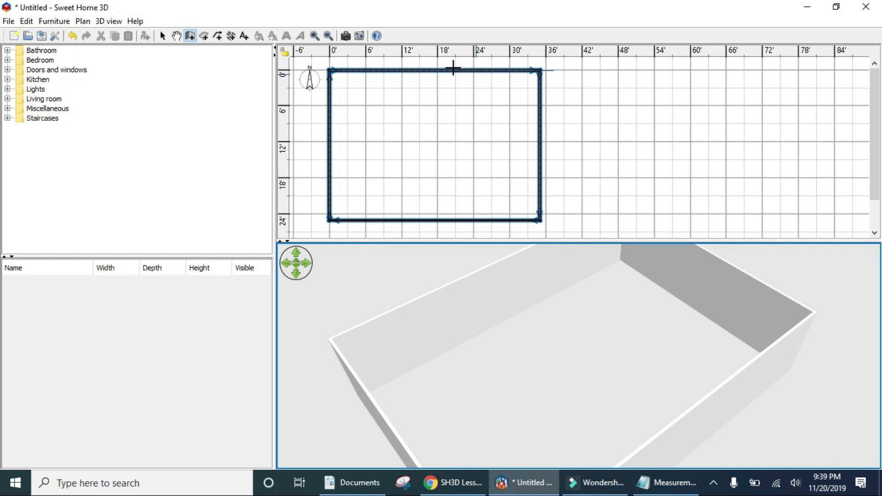
Step: Create a rectangular room strip about 7' wide along the outside of the east wall, extending slightly past both wall ends
click(203, 37)
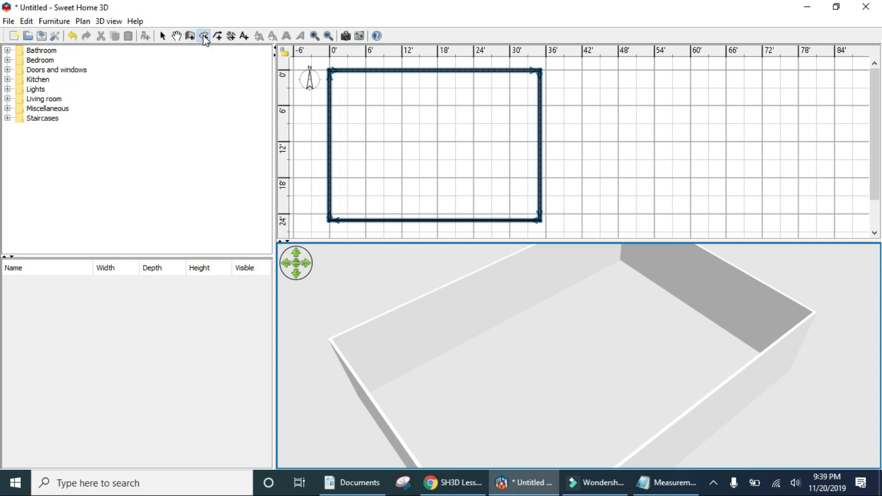
click(540, 70)
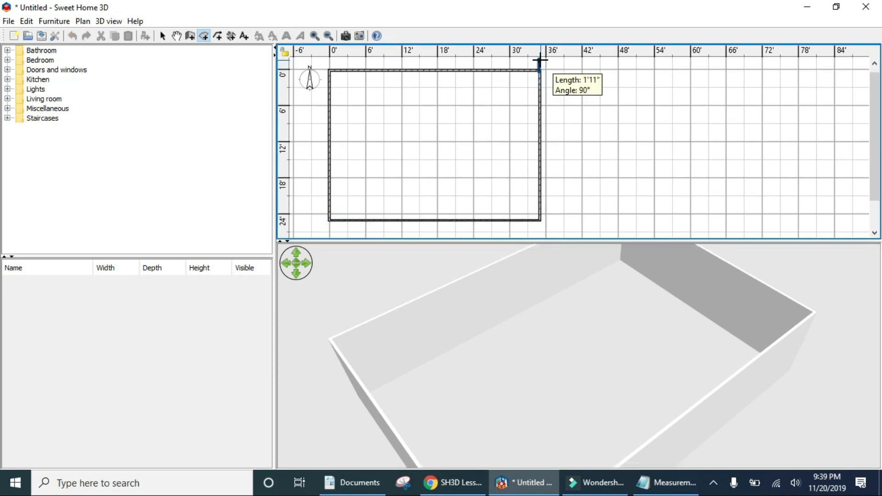
click(540, 58)
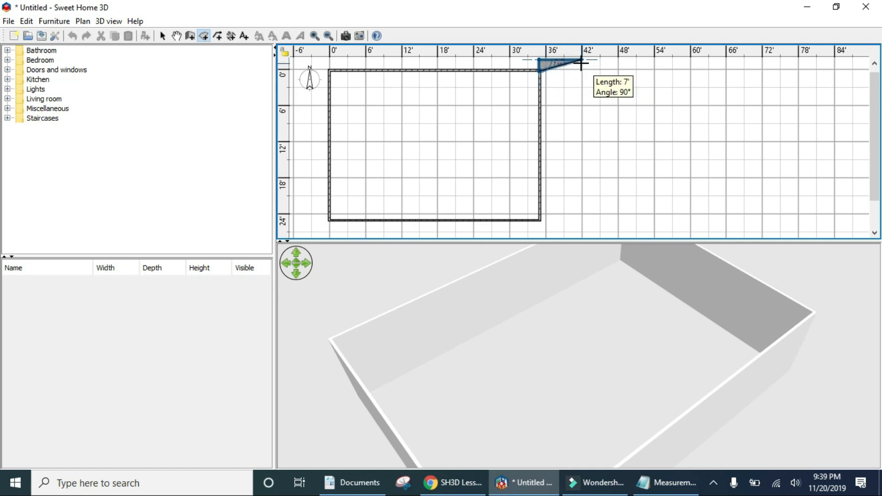
click(581, 61)
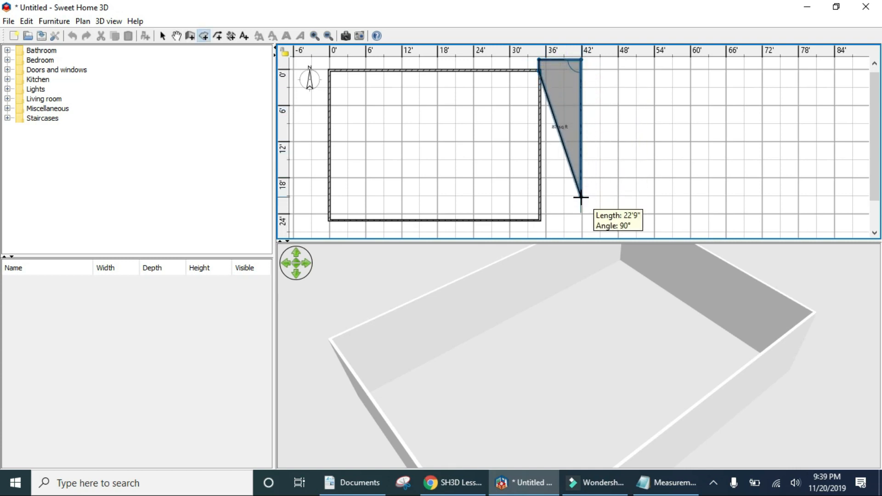
click(581, 232)
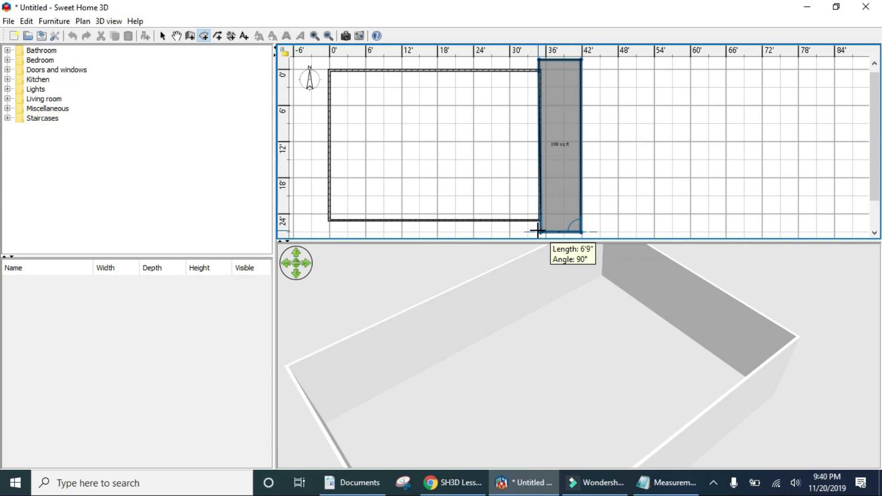
double_click(537, 231)
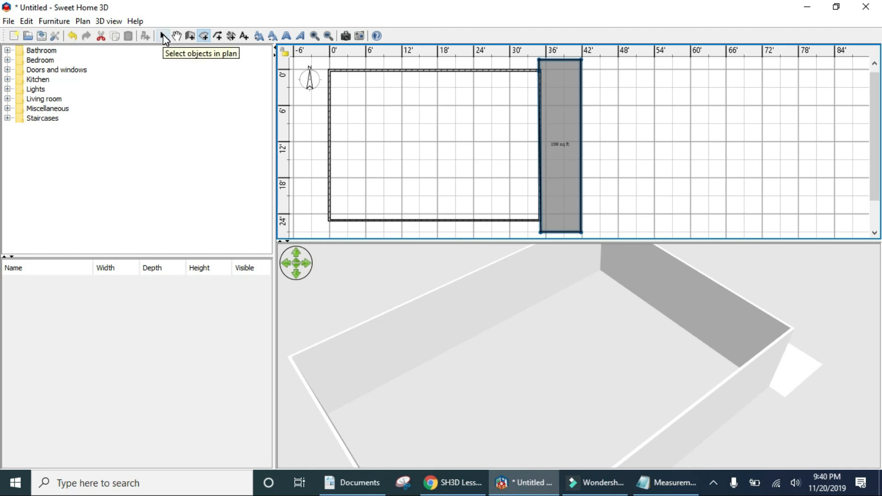
Step: Apply the Floor - Black and white tiles texture to the floor of the strip outside the east wall and inspect it in 3D
click(163, 36)
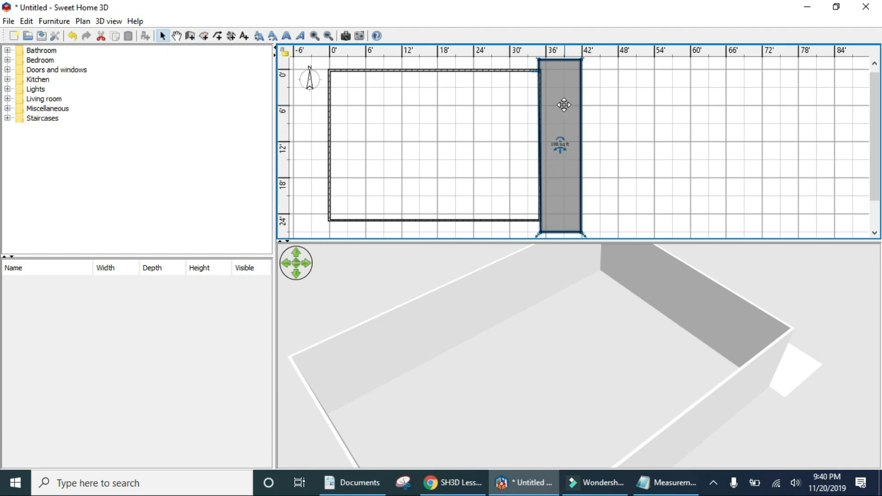
right_click(558, 122)
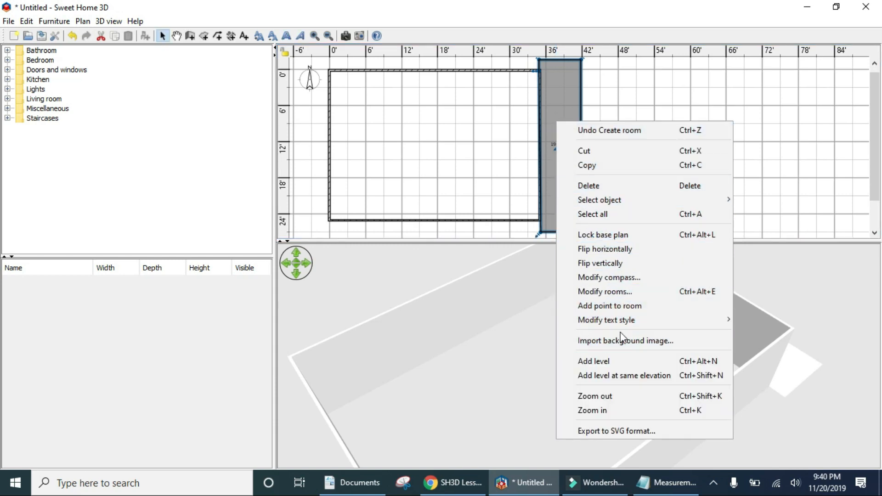
click(628, 294)
click(310, 273)
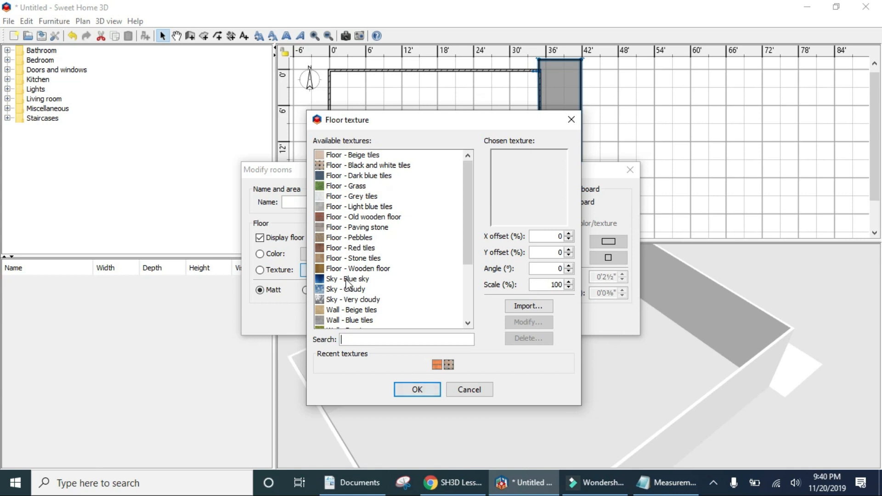
click(355, 166)
click(422, 389)
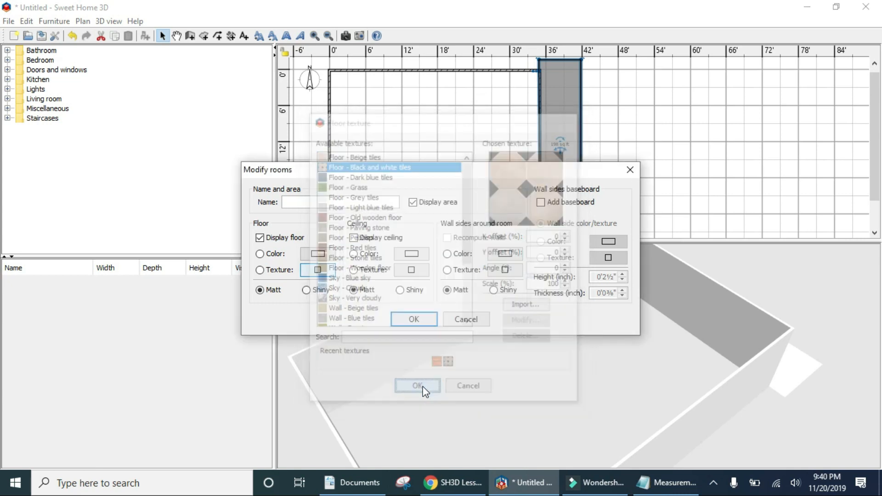
click(411, 322)
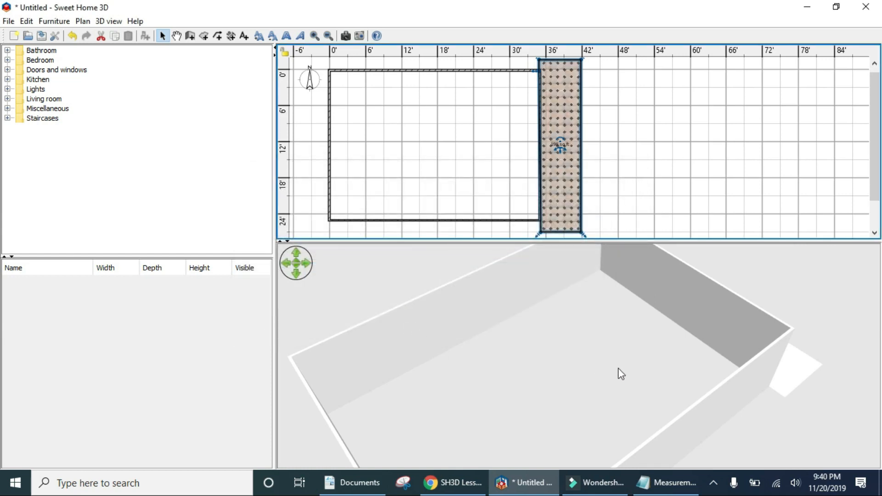
click(689, 367)
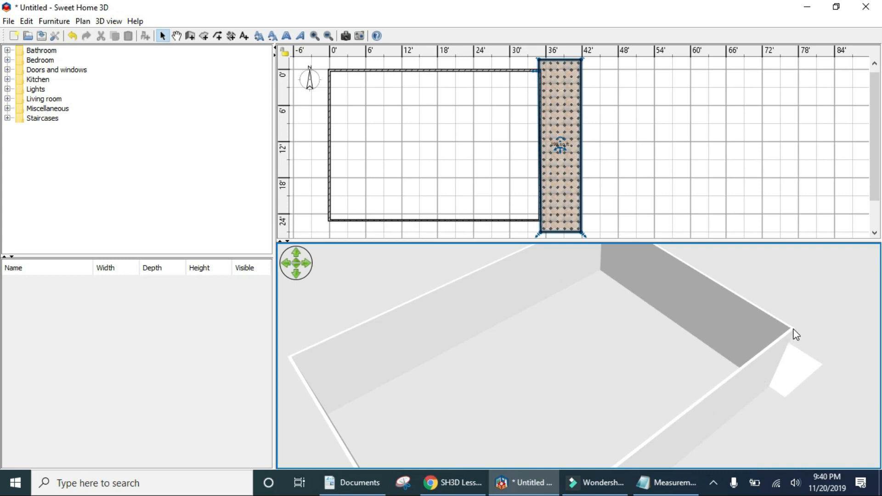
drag(789, 242, 783, 208)
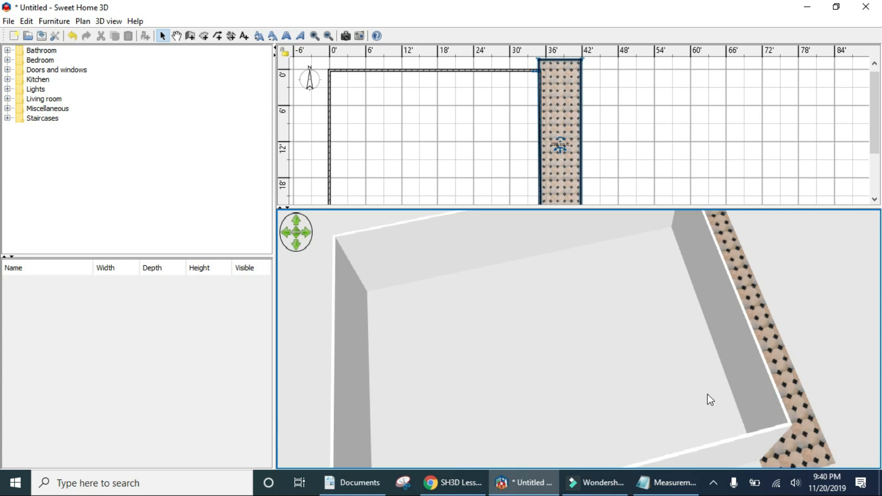
drag(662, 360, 686, 370)
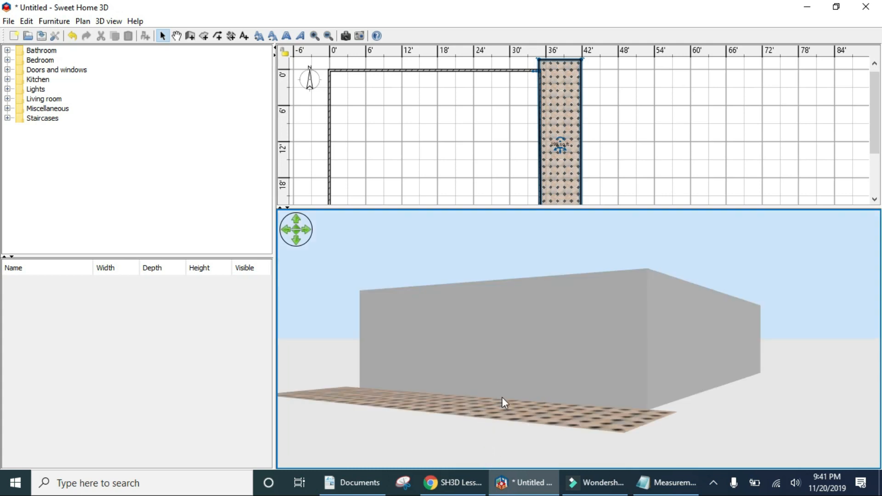
Step: Apply the Wall - Small red bricks texture to the left side of the east wall and check it in 3D
drag(567, 209, 571, 273)
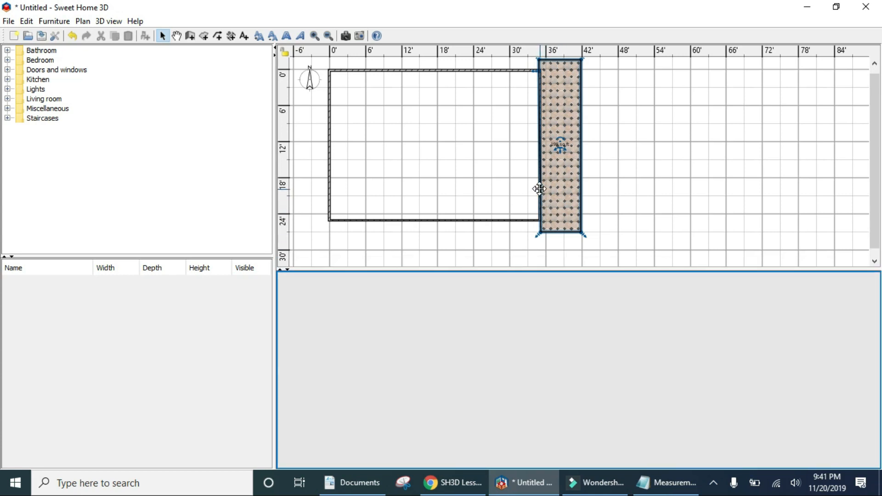
click(540, 202)
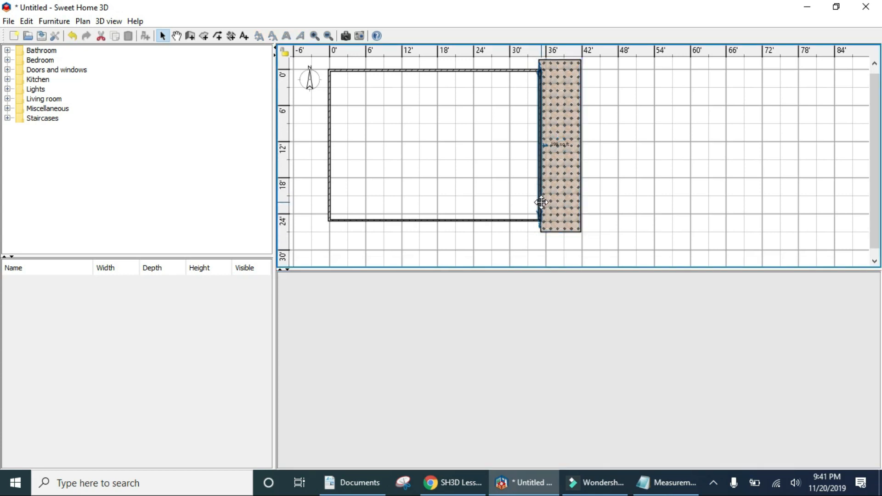
right_click(540, 177)
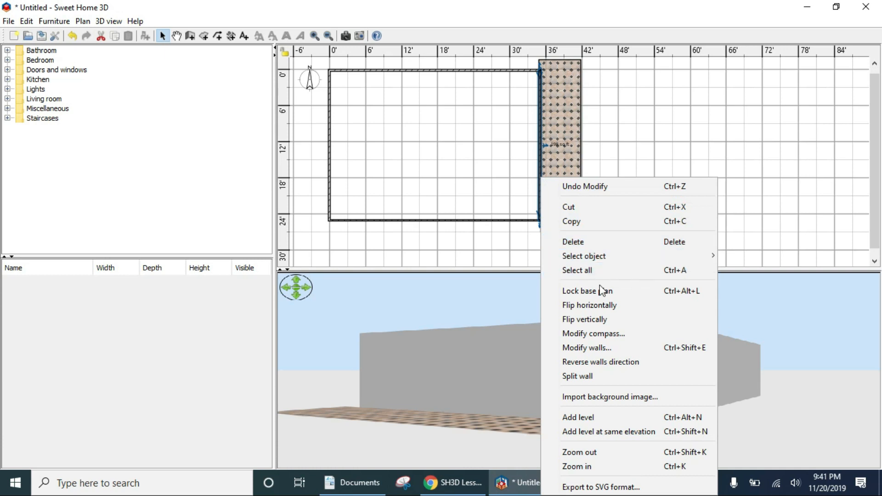
click(605, 348)
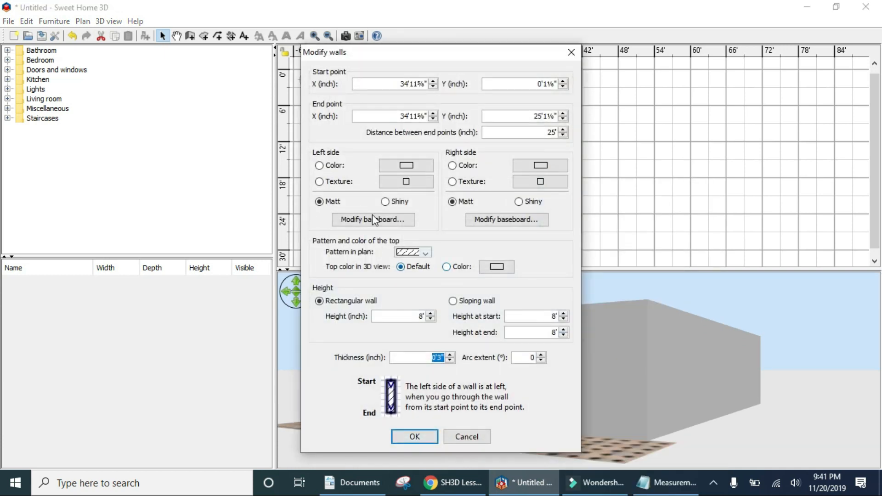
click(401, 184)
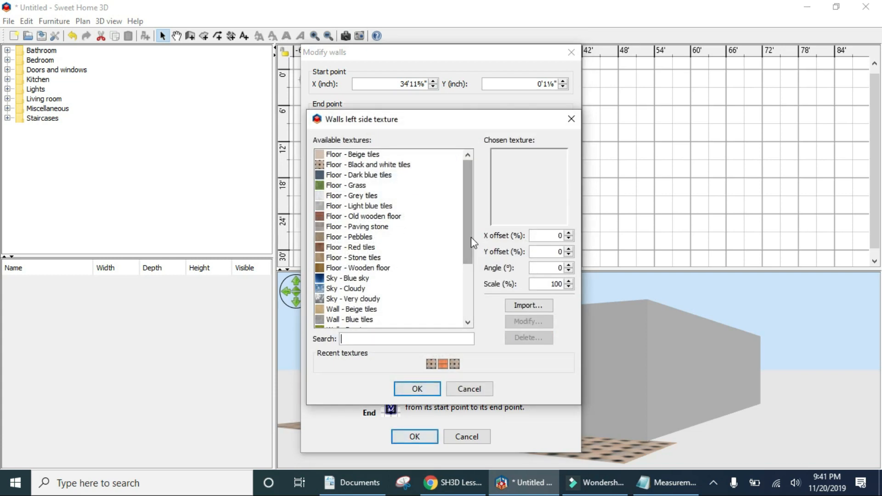
drag(465, 241, 469, 291)
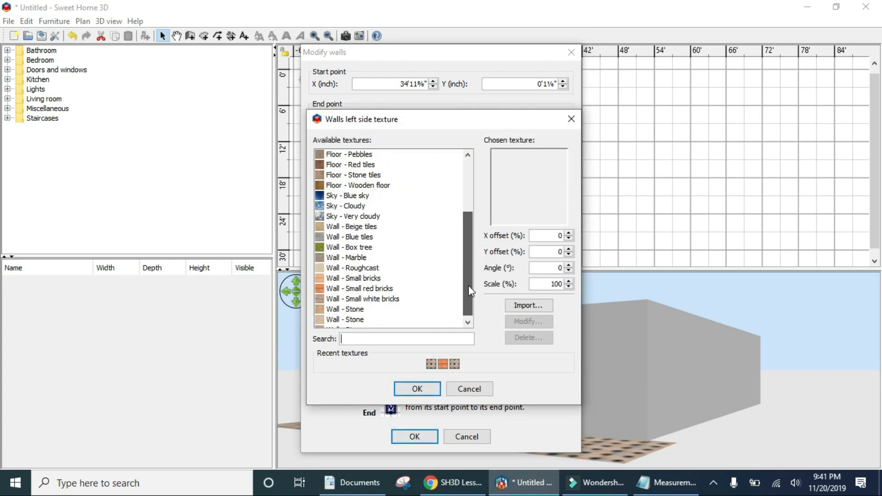
click(352, 278)
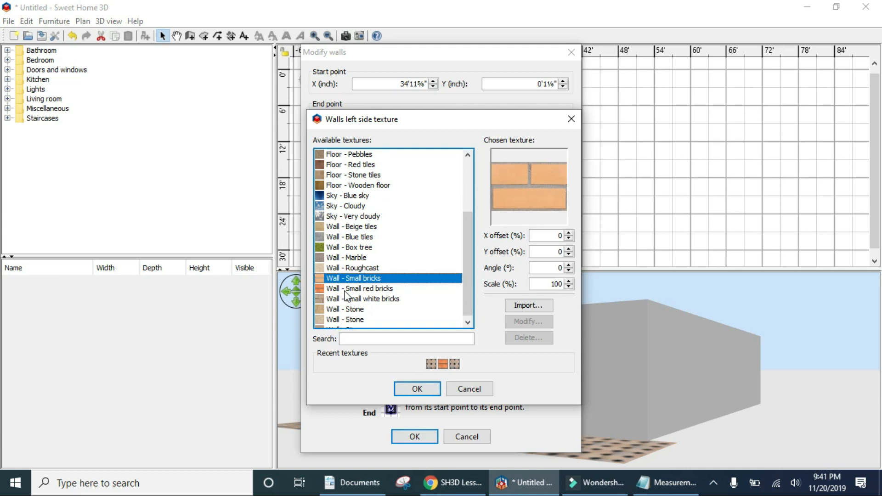
click(346, 290)
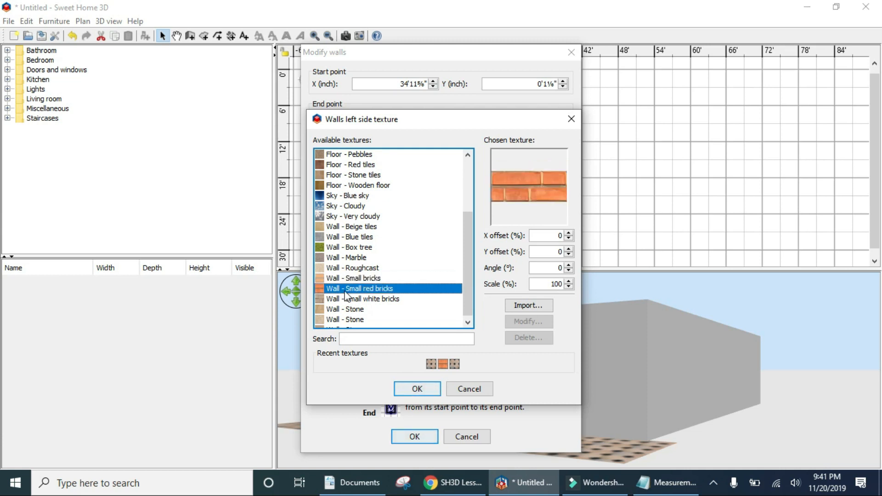
click(434, 388)
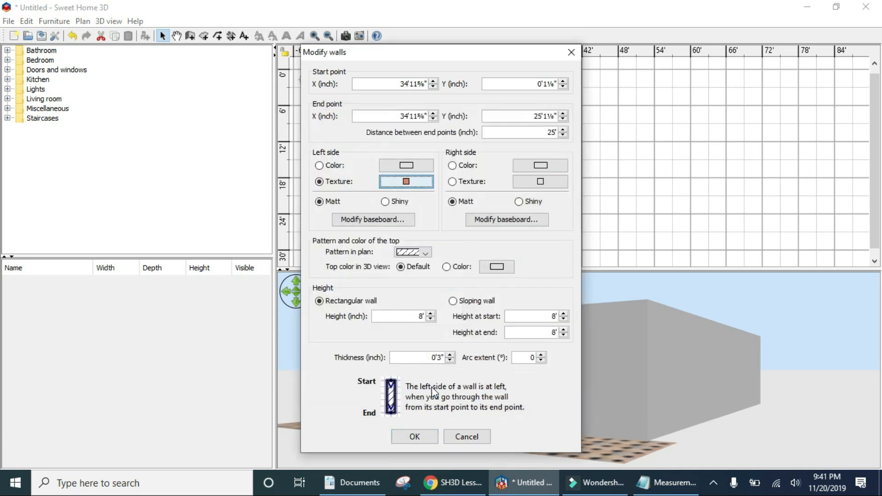
click(411, 440)
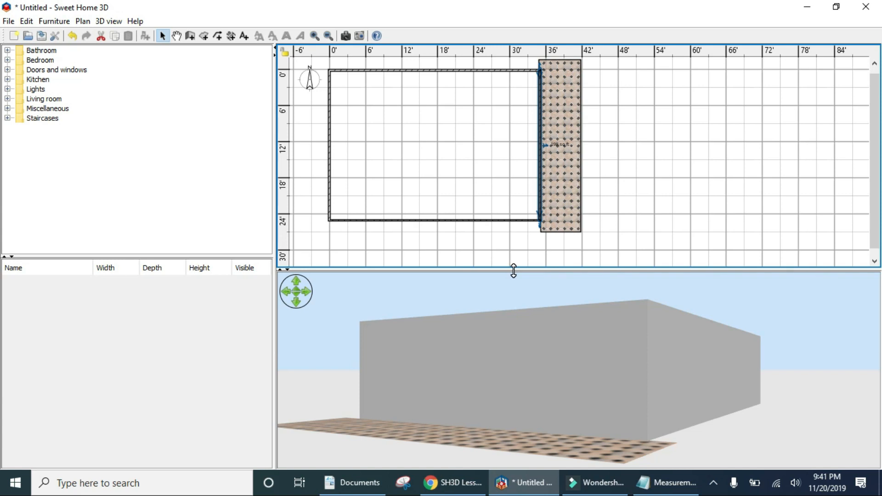
drag(513, 270, 514, 260)
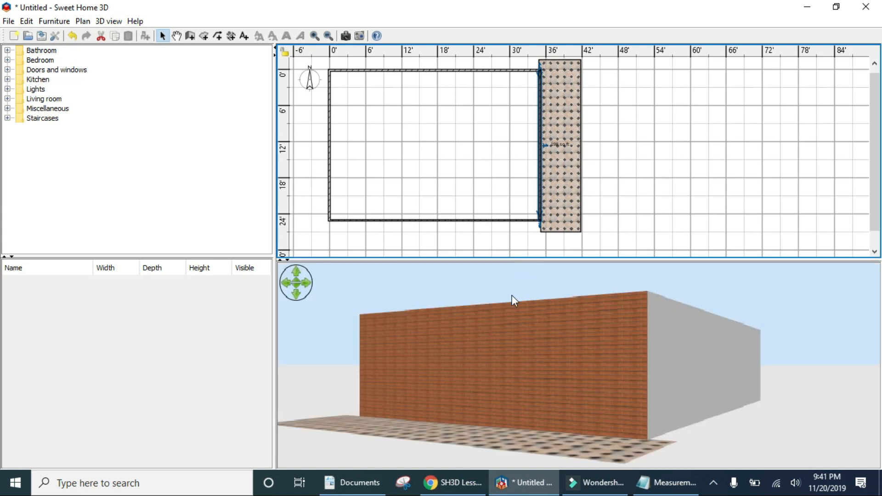
click(392, 385)
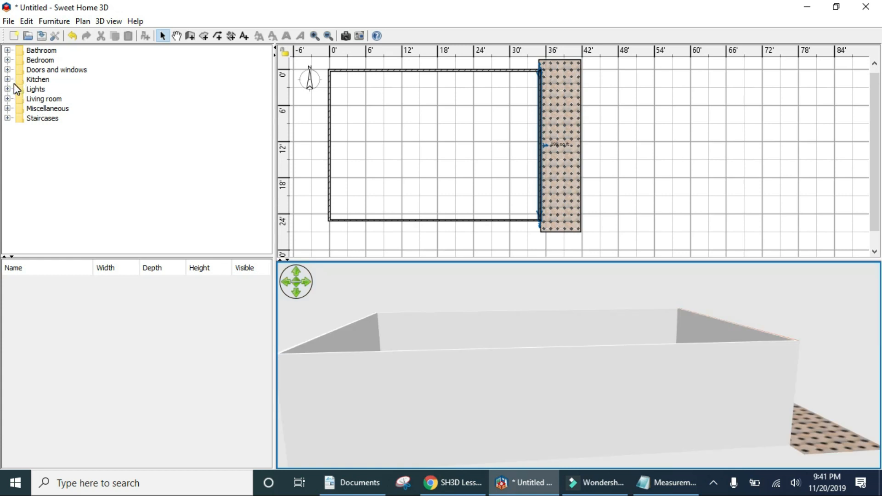
Step: Place a Garage door from the Doors and windows category at the south end of the east wall
click(7, 70)
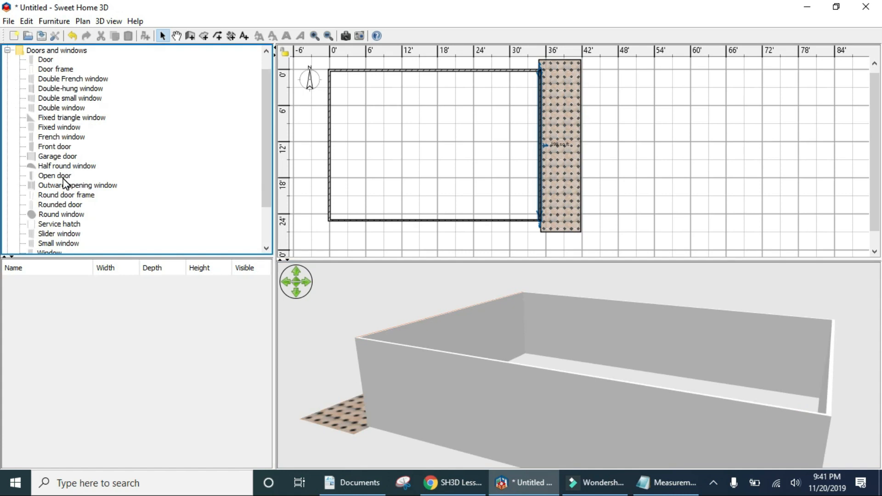
mouse_move(61, 170)
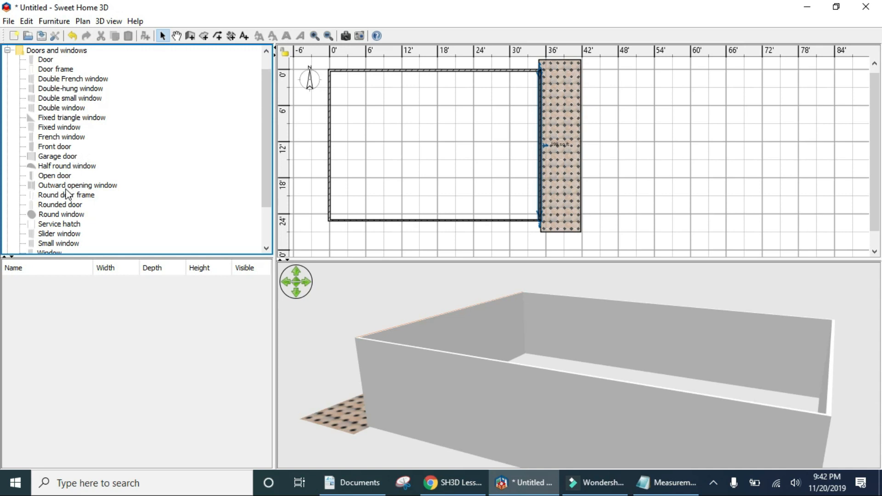
click(57, 160)
drag(58, 160, 524, 205)
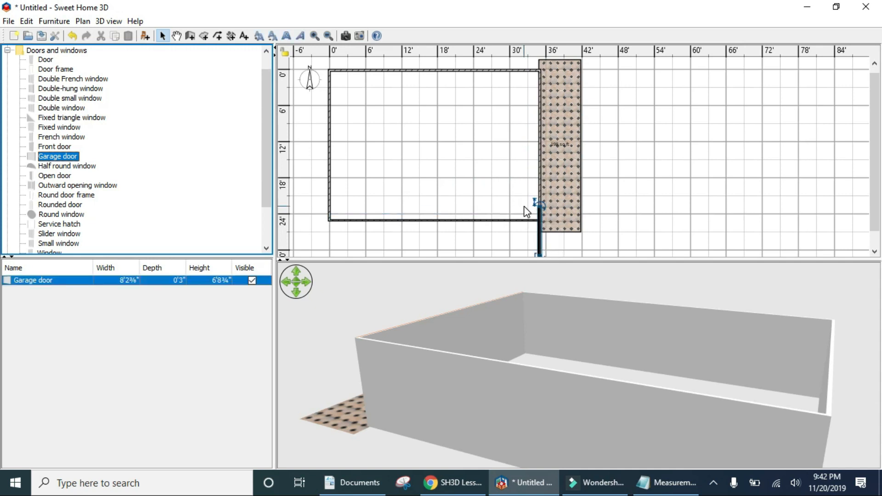
Step: Move the garage door north along the east wall so it sits fully inside the wall's south end, and inspect it in 3D from several sides
drag(541, 237, 539, 198)
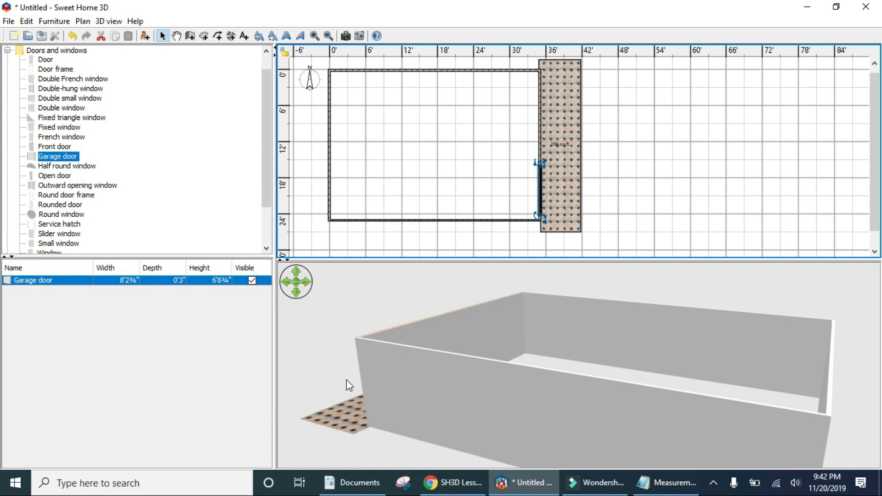
click(434, 401)
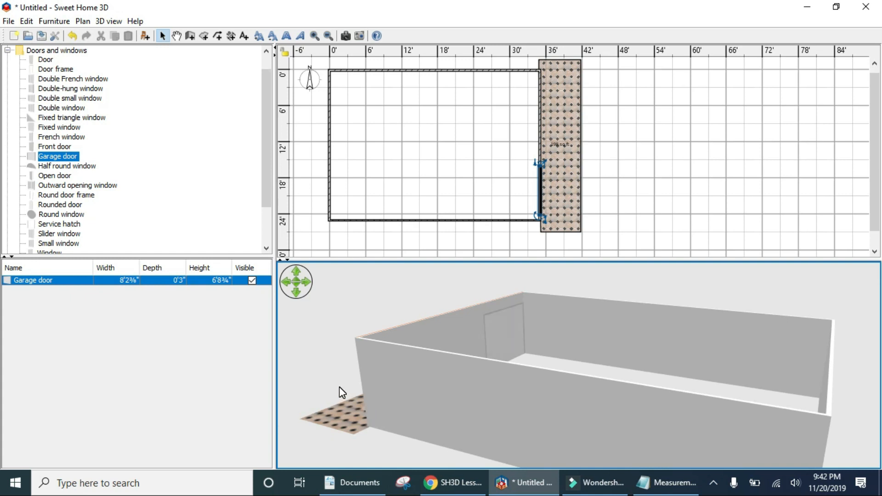
drag(354, 396, 353, 395)
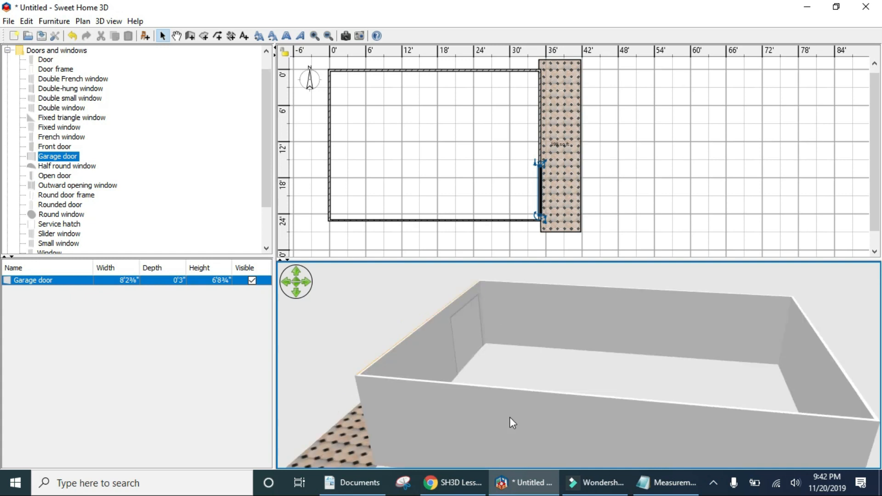
drag(588, 402, 585, 402)
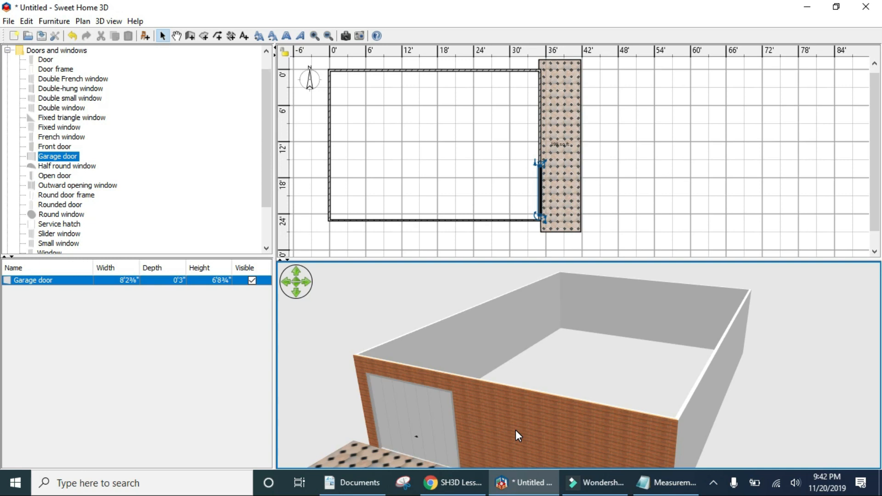
drag(514, 430, 587, 412)
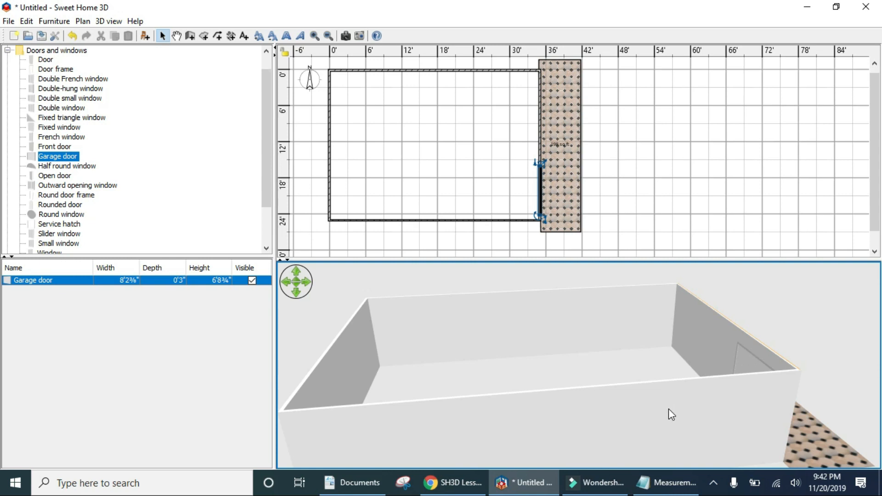
drag(669, 409, 663, 409)
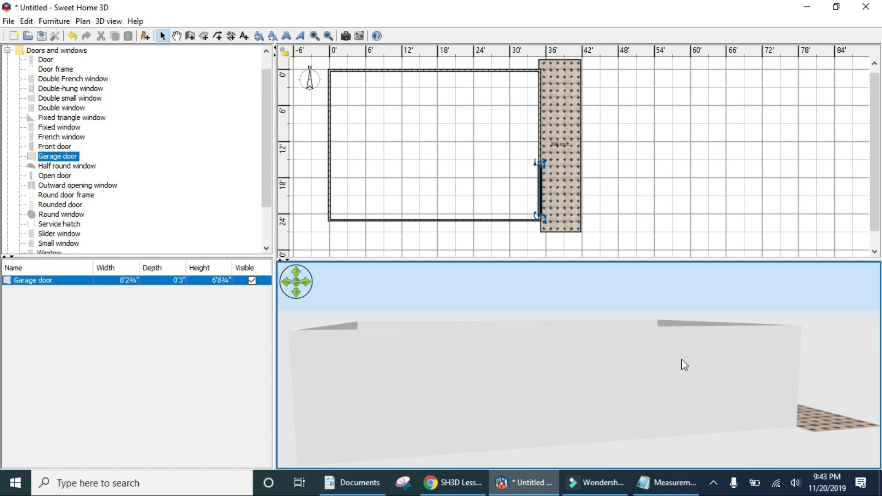
drag(682, 361, 682, 361)
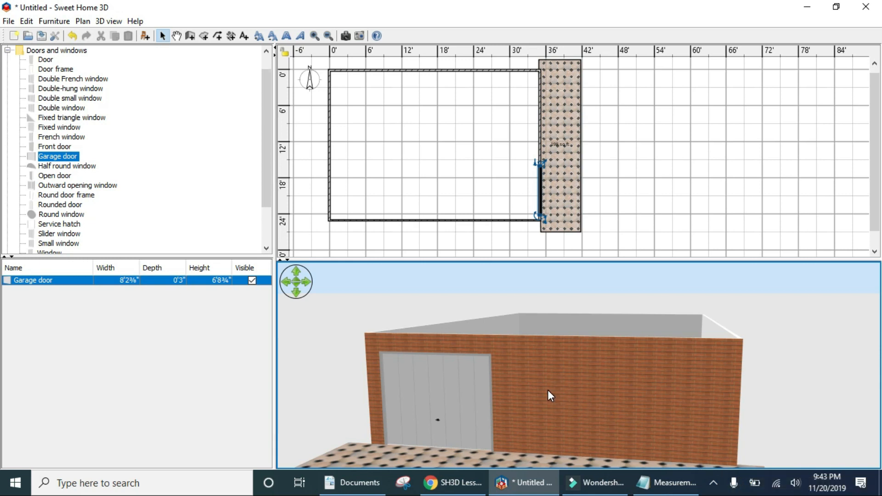
Step: Switch to the Measurements file in Notepad and review the written house requirements
click(655, 485)
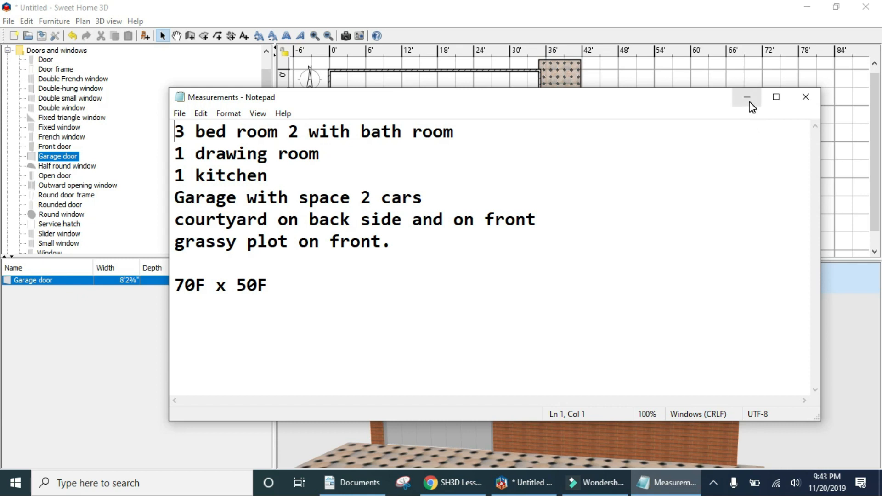
click(713, 483)
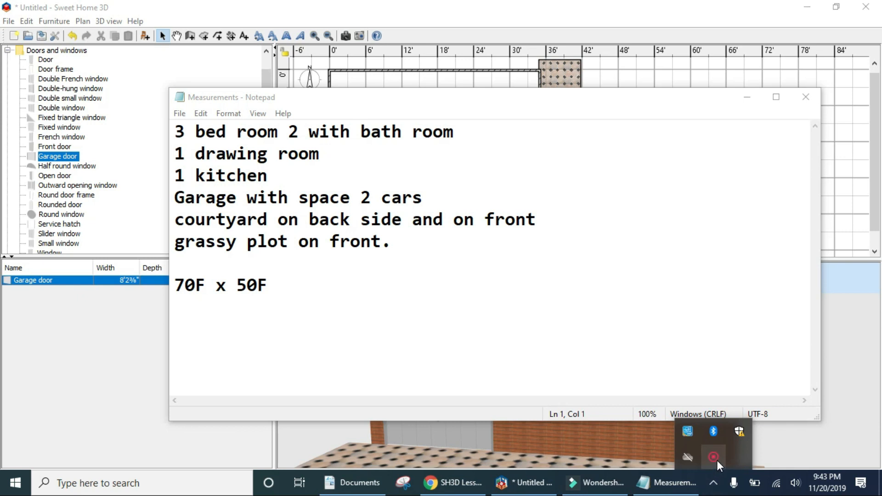